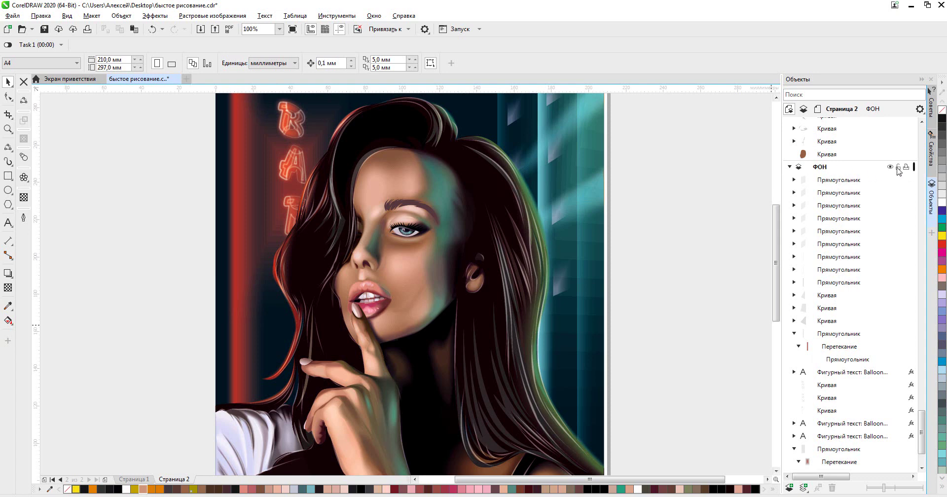
Lock the "ФОН" layer and collapse its object list
click(897, 167)
click(790, 168)
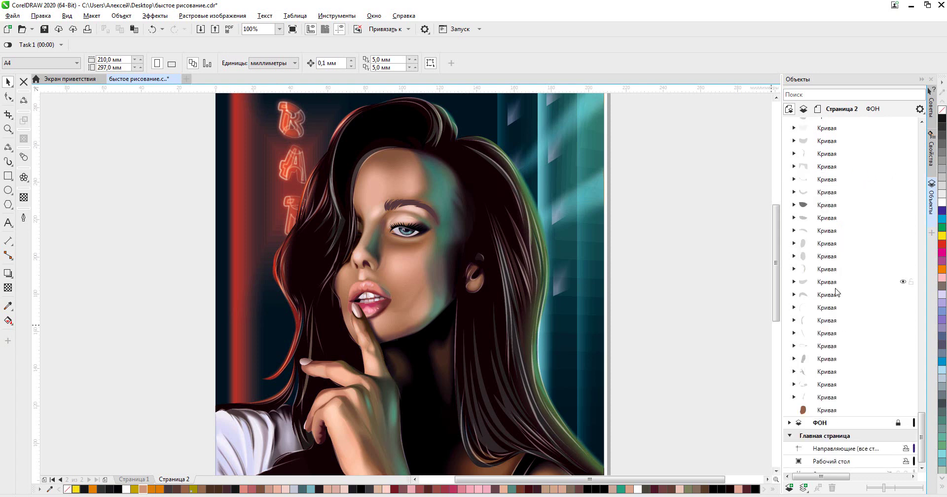
Add a new layer above the "рука" layer on Страница 2 and select it
drag(920, 428, 929, 133)
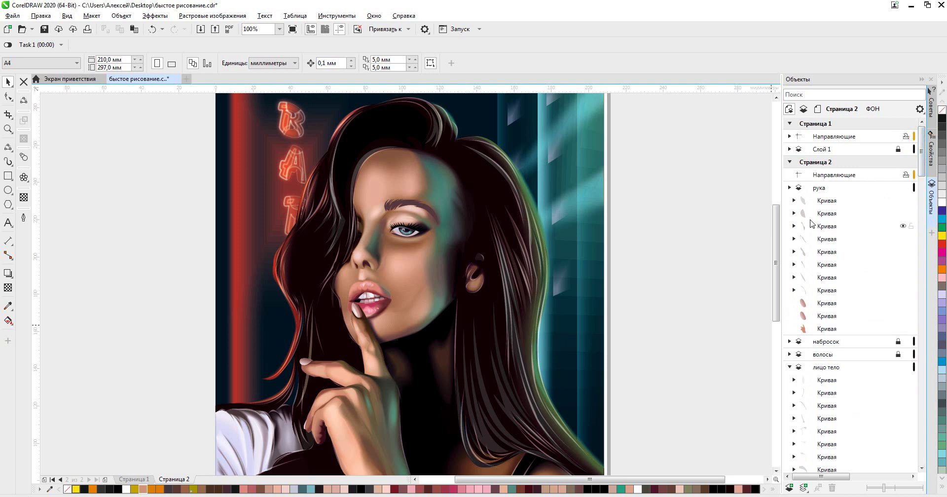
click(898, 367)
click(790, 489)
click(818, 186)
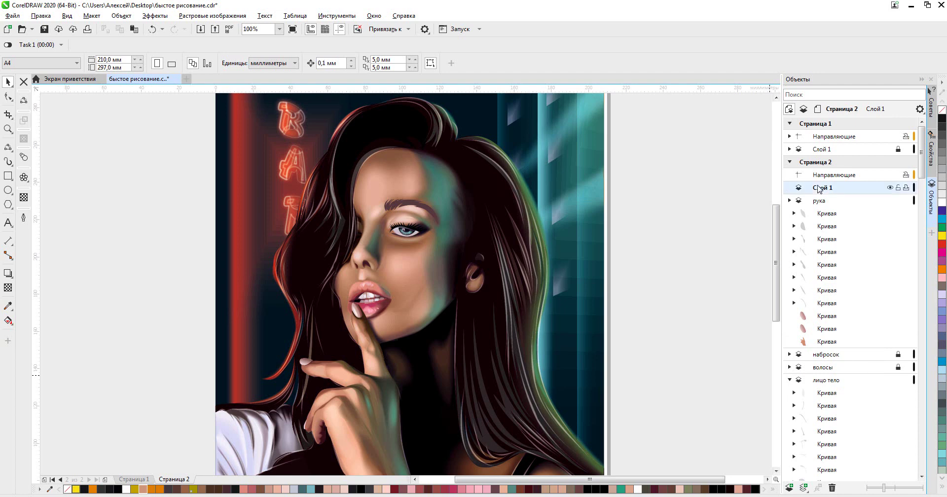
Copy the hand's base curve from the "рука" layer and paste it into Слой 1
click(827, 341)
right_click(826, 341)
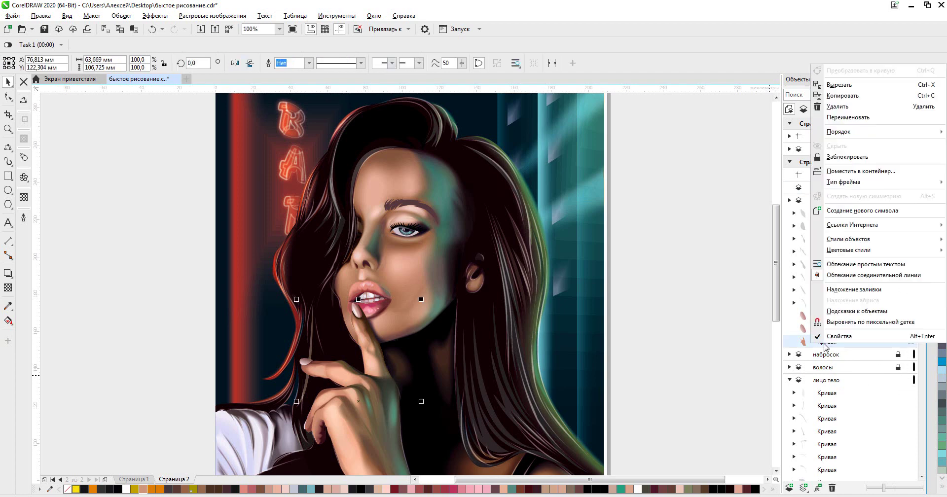
key(Escape)
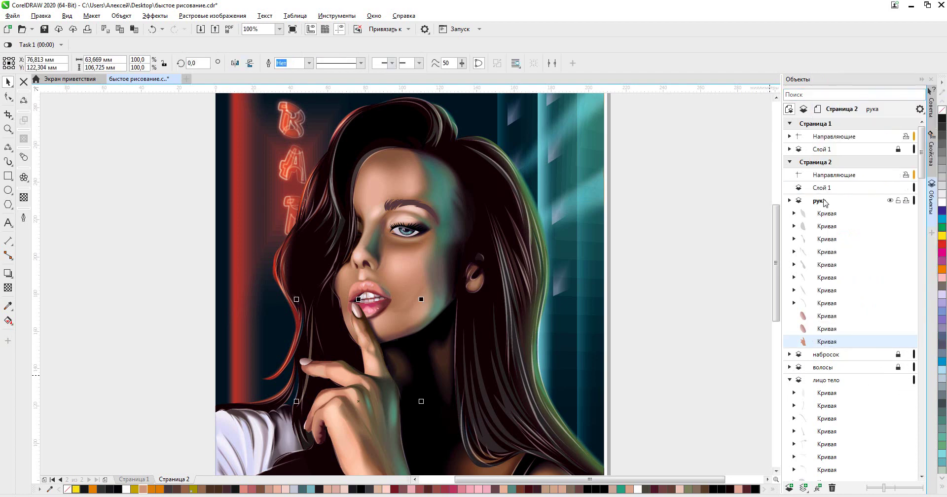
click(821, 190)
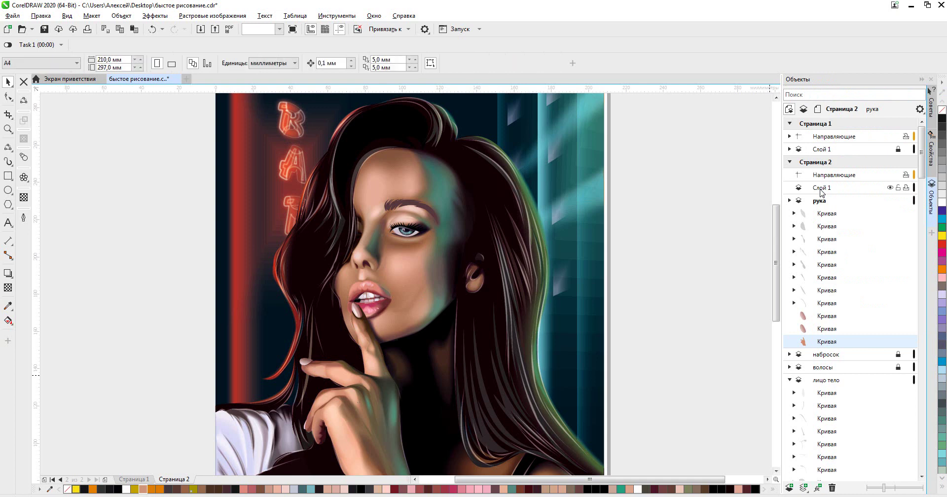
right_click(820, 189)
click(844, 232)
Copy the brown face base curve from the end of the "лицо тело" layer, paste it into Слой 1 and deselect it
scroll(837, 392, down, 5)
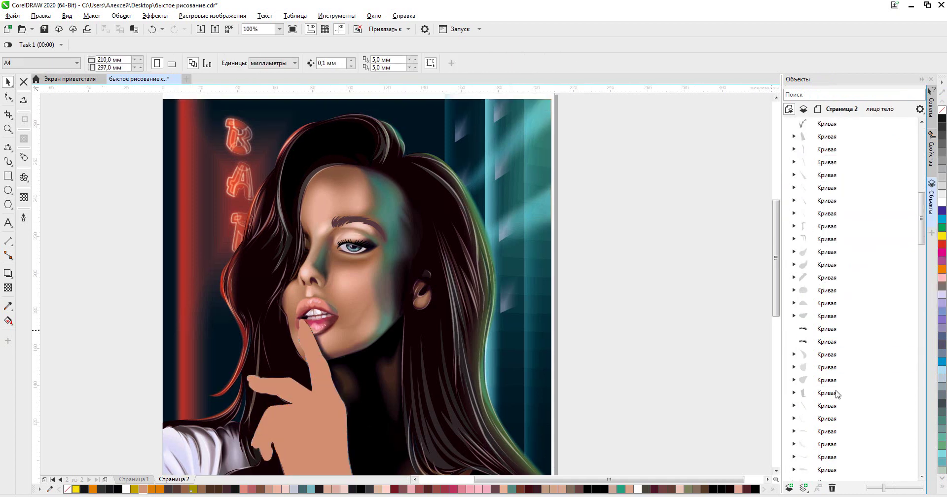
scroll(836, 394, down, 10)
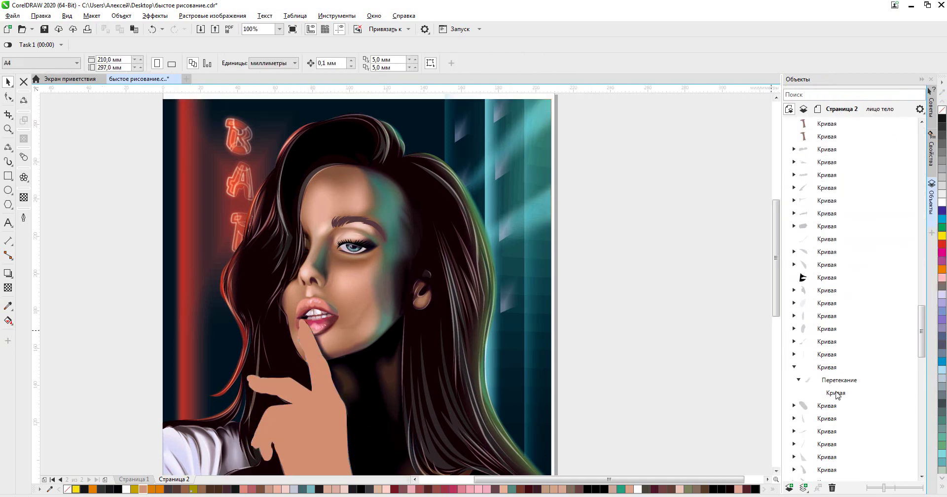
scroll(837, 394, down, 5)
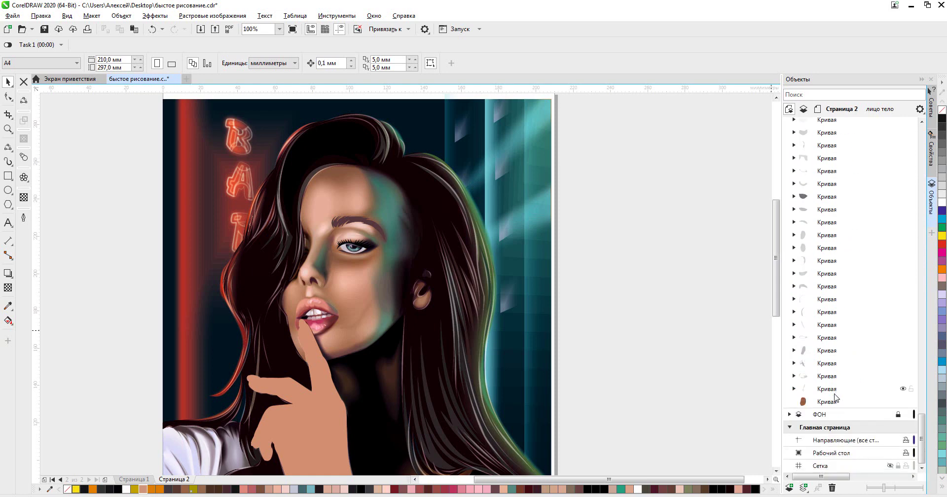
click(824, 409)
right_click(824, 412)
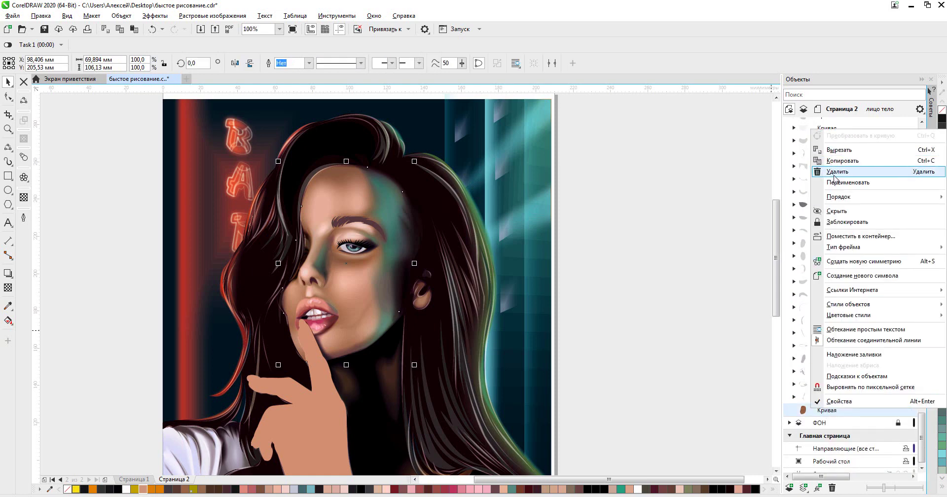
click(841, 159)
drag(921, 434, 922, 123)
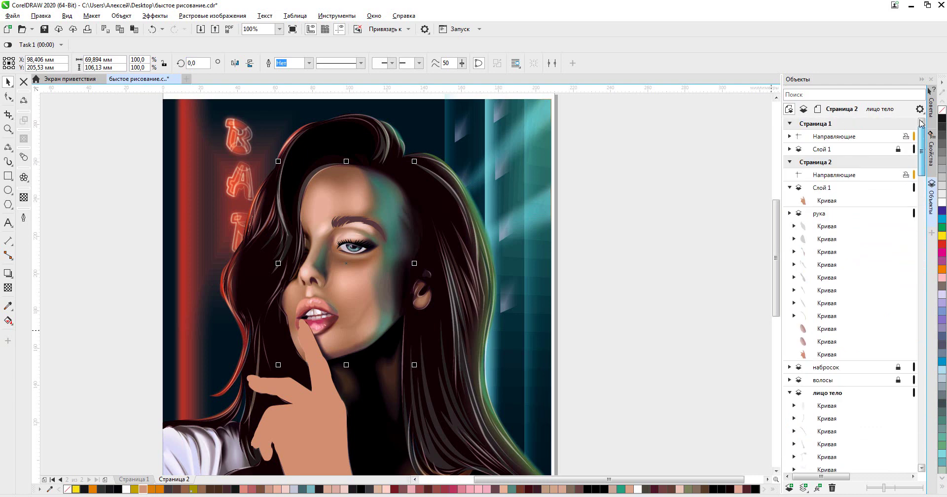
click(824, 189)
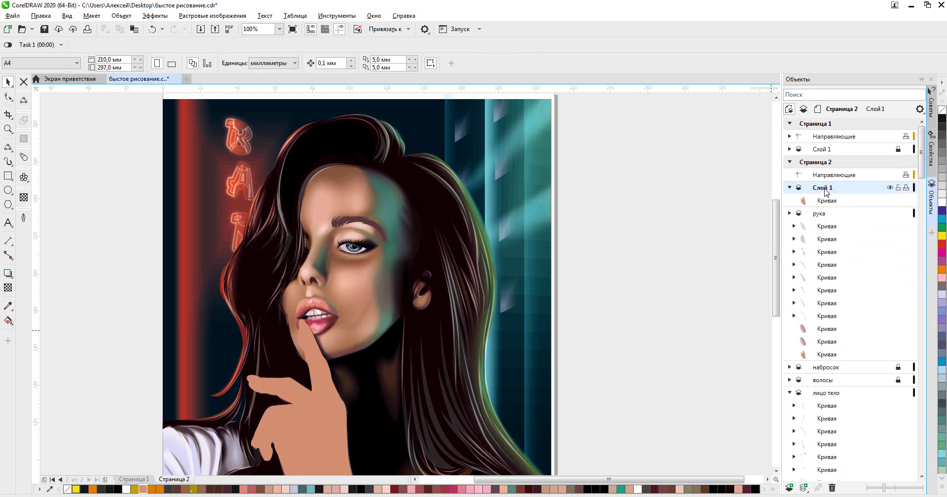
right_click(826, 191)
click(847, 232)
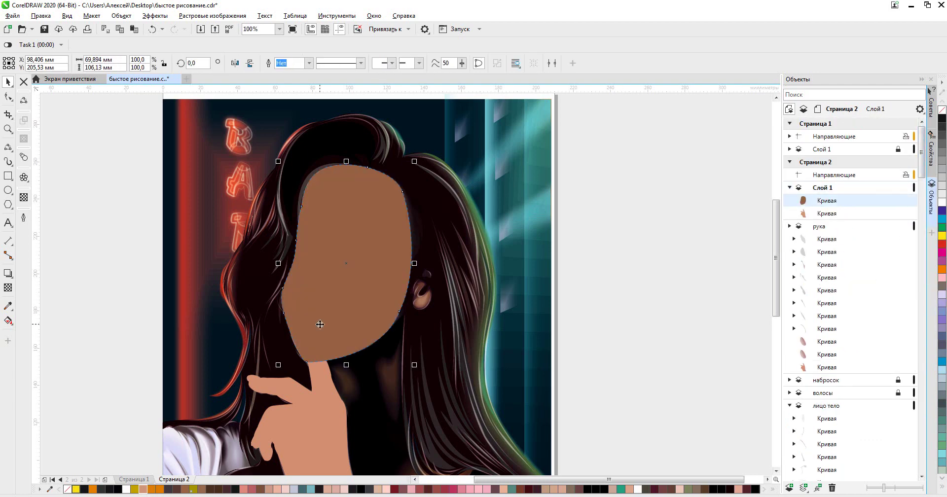
click(307, 429)
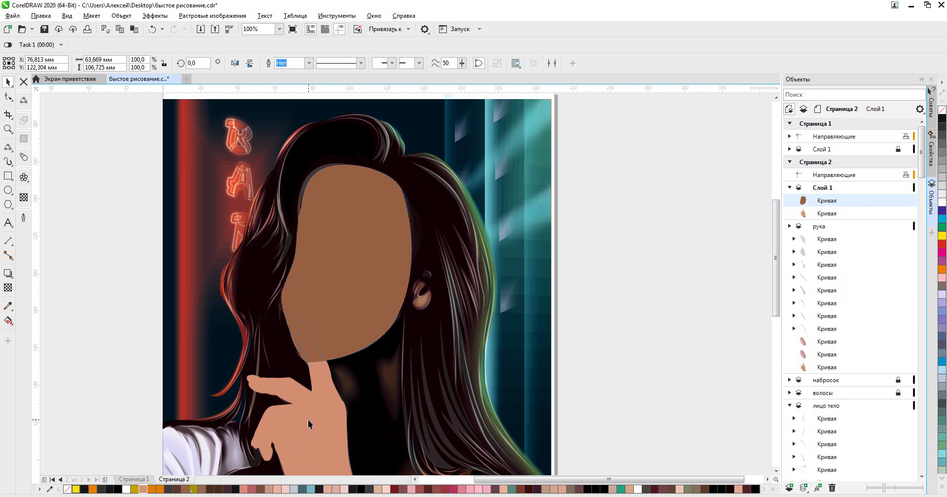
click(681, 306)
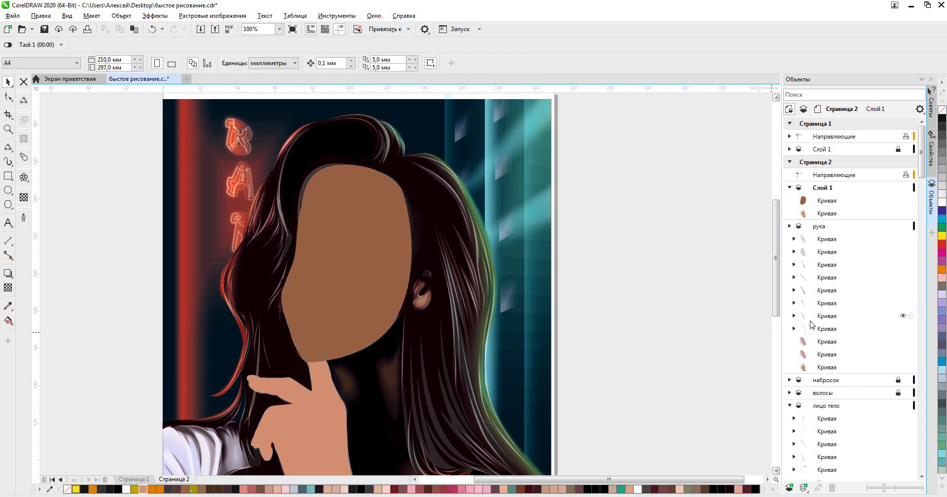
Copy the black L-shaped neck curve from the "лицо тело" layer and paste it into Слой 1
click(826, 410)
scroll(876, 429, down, 8)
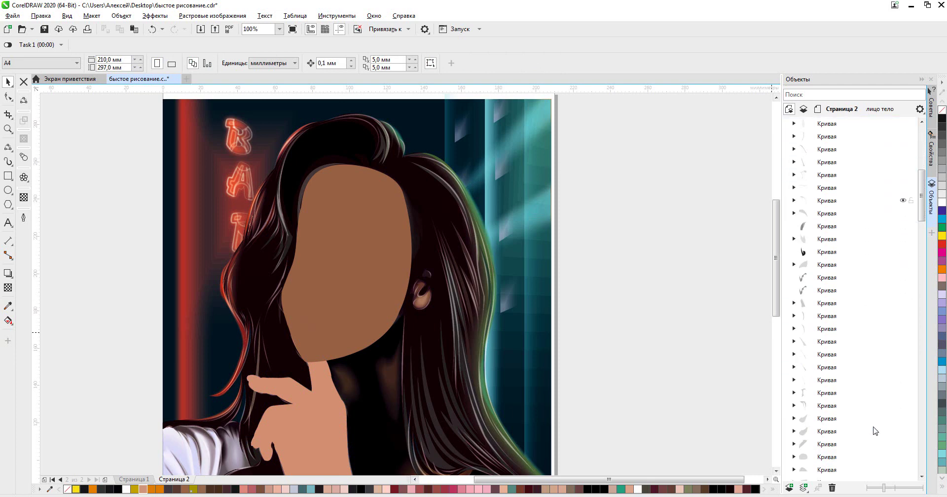
scroll(874, 430, down, 5)
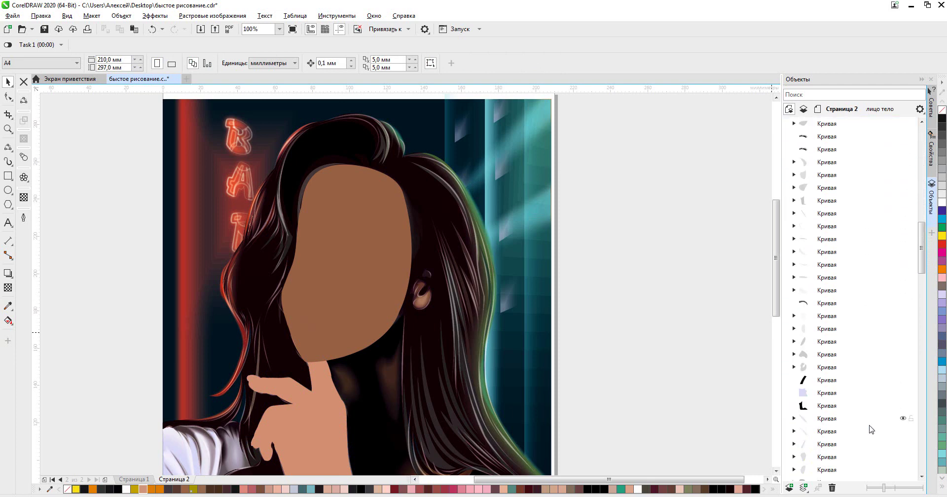
click(820, 406)
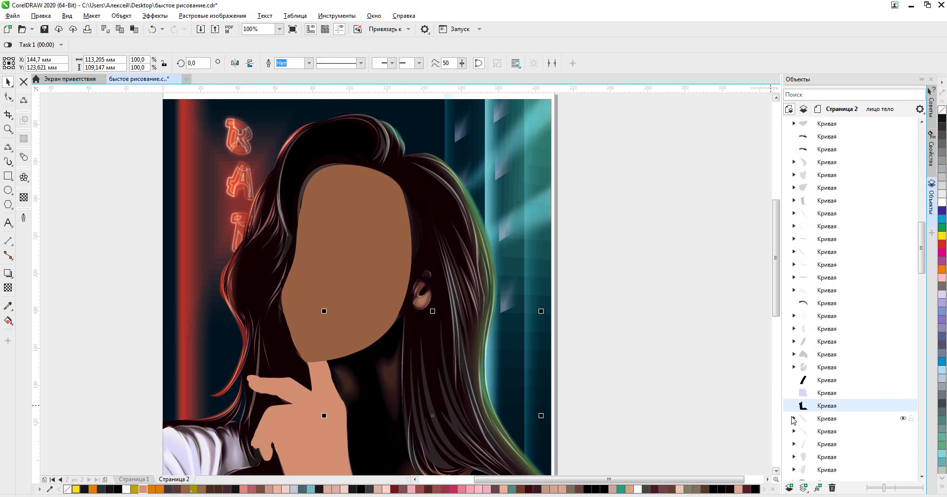
right_click(805, 406)
click(835, 159)
scroll(858, 286, up, 10)
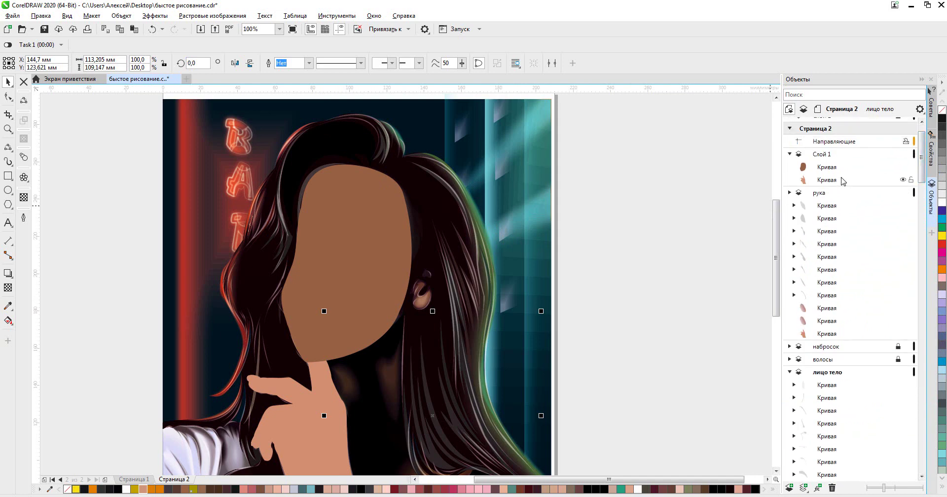
click(821, 157)
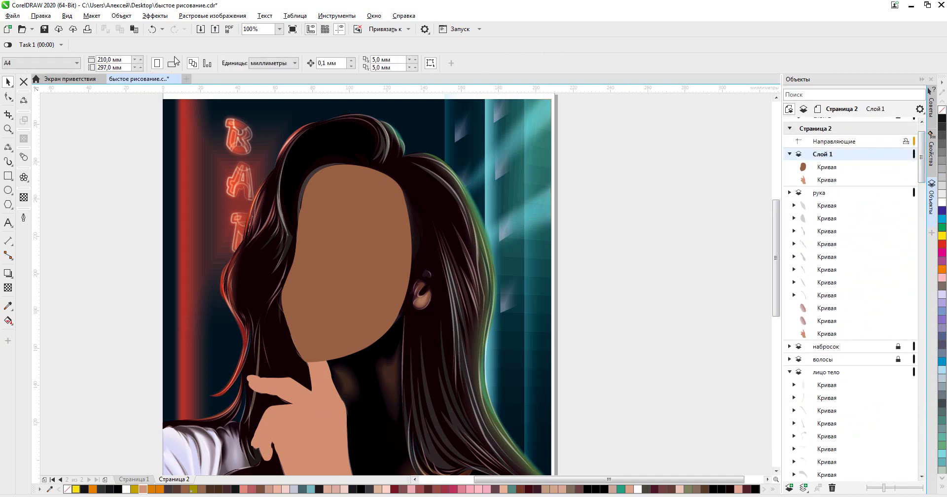
click(134, 30)
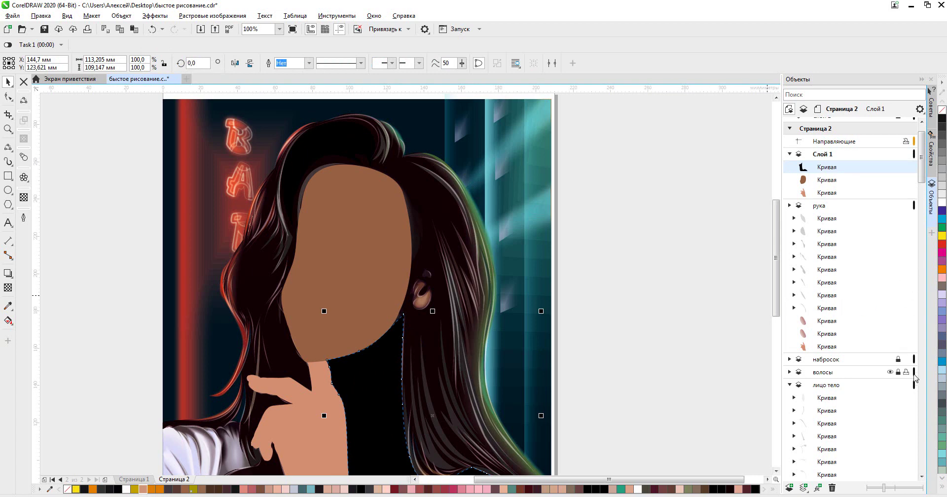
Copy the curve inside the ear's blend in the "лицо тело" layer and paste it into Слой 1
click(833, 386)
scroll(833, 393, down, 3)
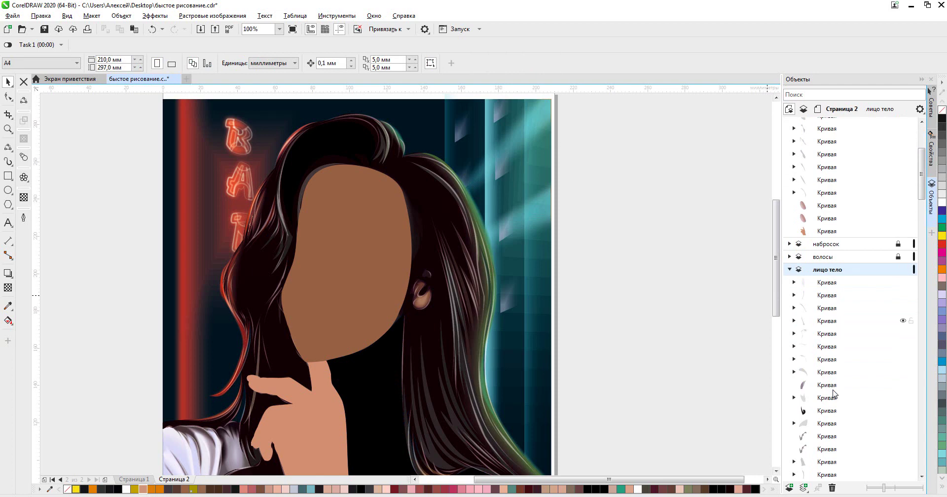
scroll(834, 393, down, 5)
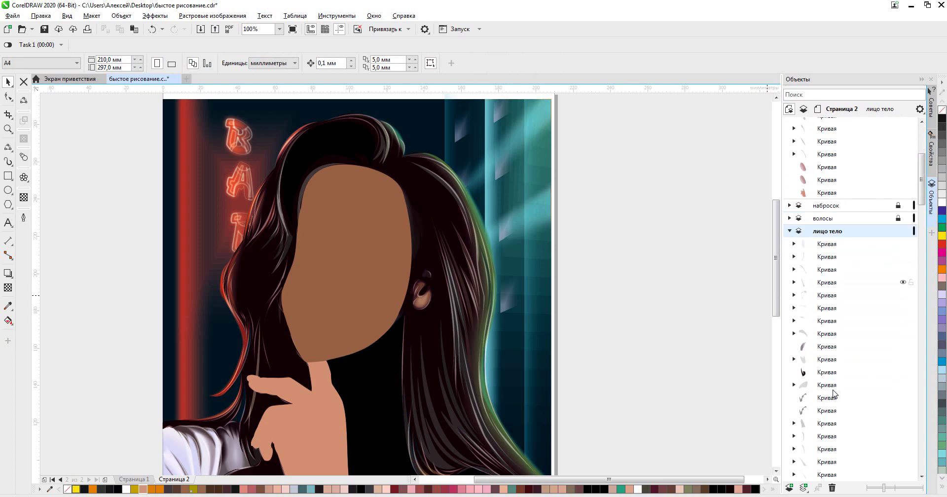
scroll(833, 394, down, 6)
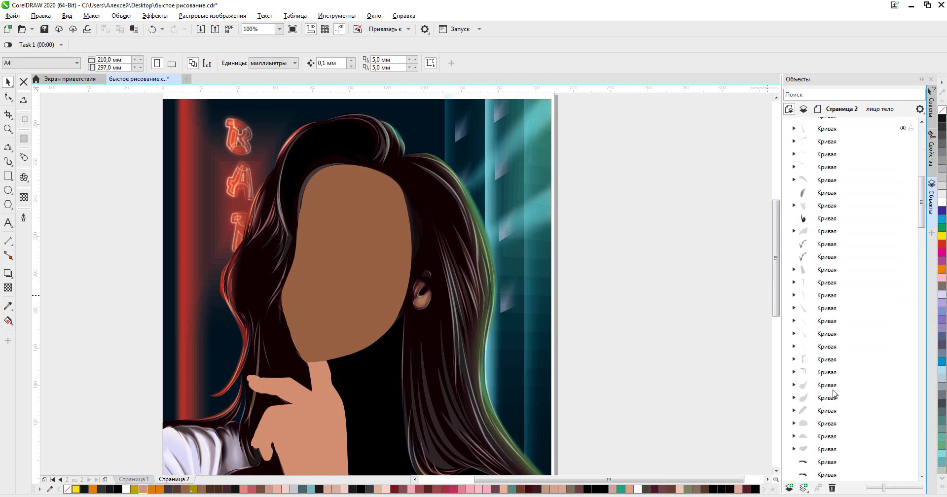
scroll(833, 393, down, 5)
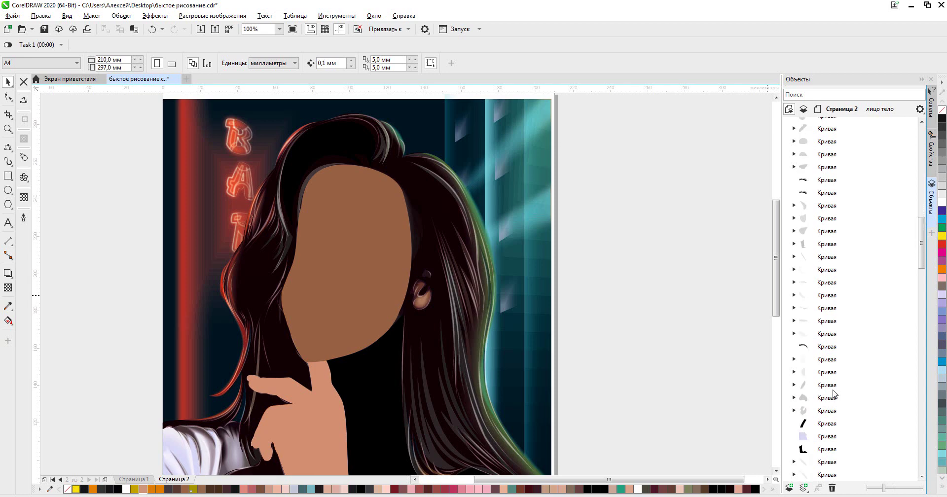
click(824, 412)
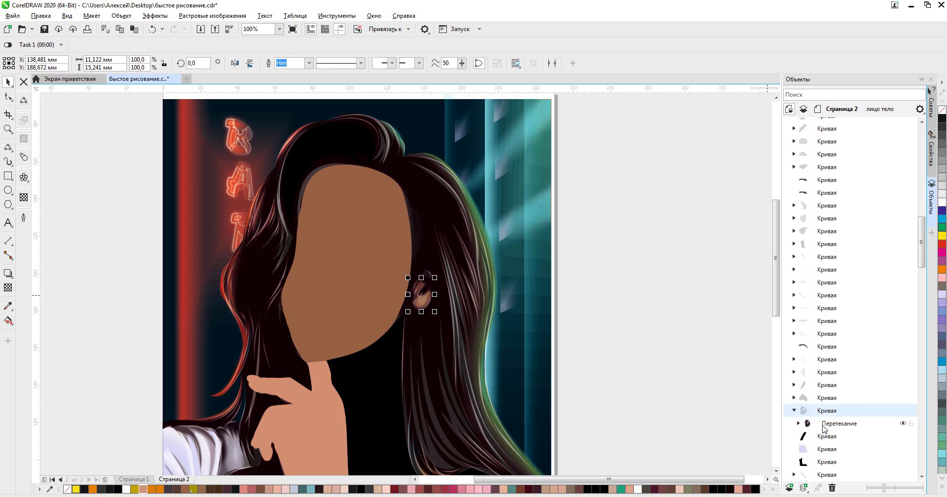
click(797, 424)
click(835, 437)
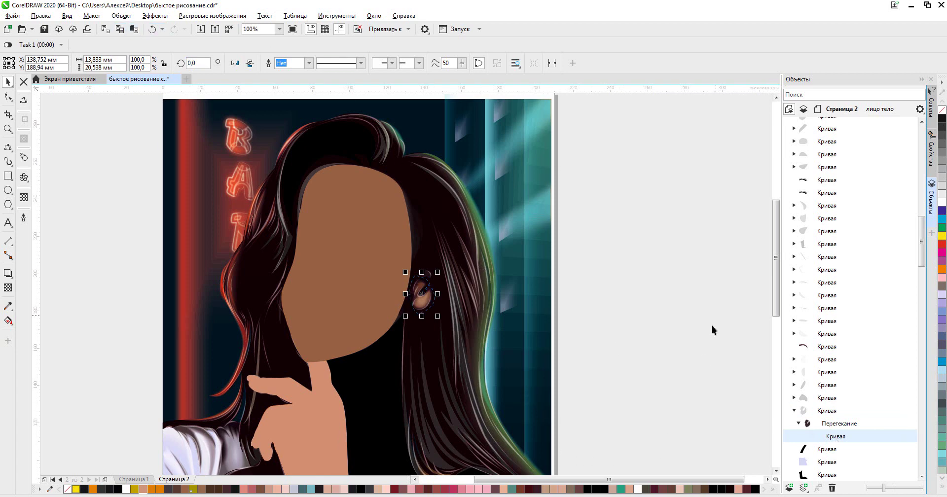
drag(921, 242, 921, 134)
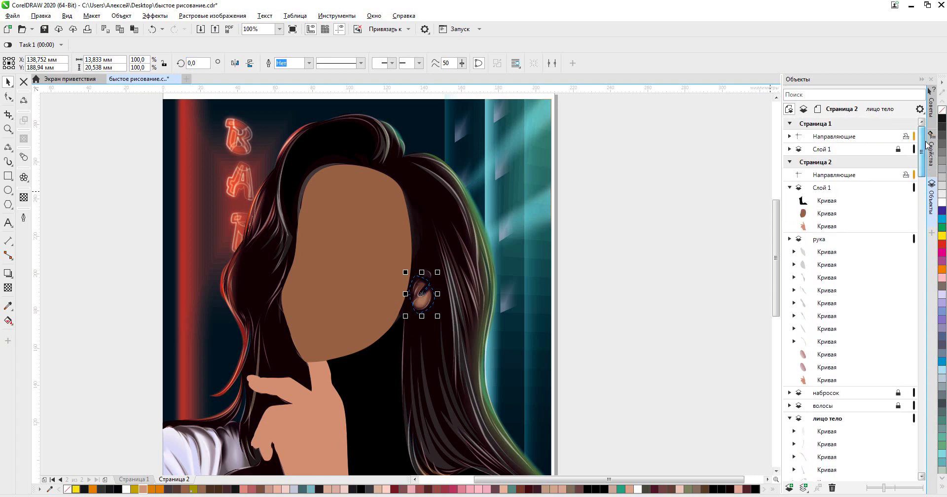
click(822, 189)
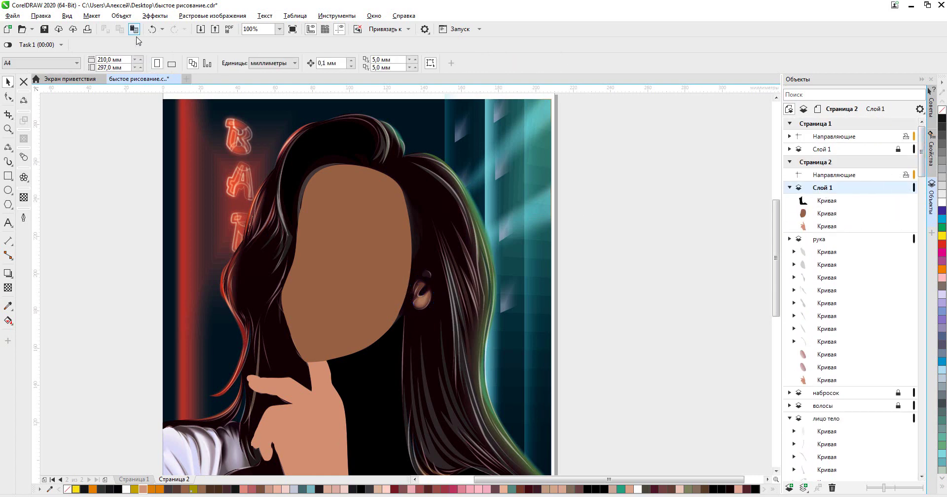
click(134, 30)
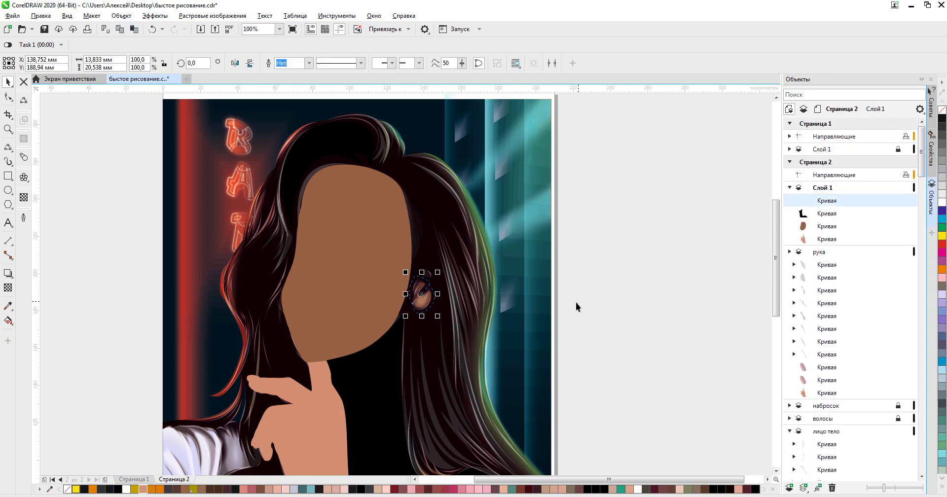
Remove the transparency from the ear curve pasted into Слой 1 and deselect it
click(24, 198)
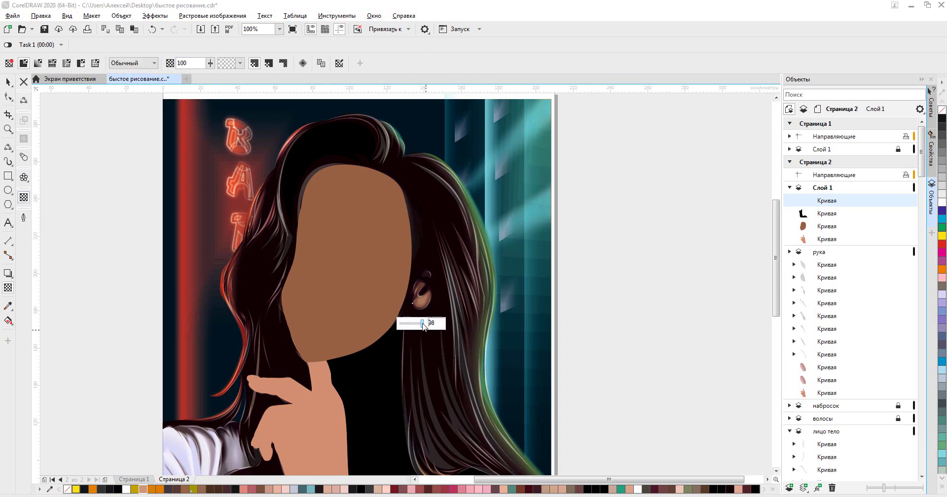
drag(402, 324, 422, 321)
click(658, 273)
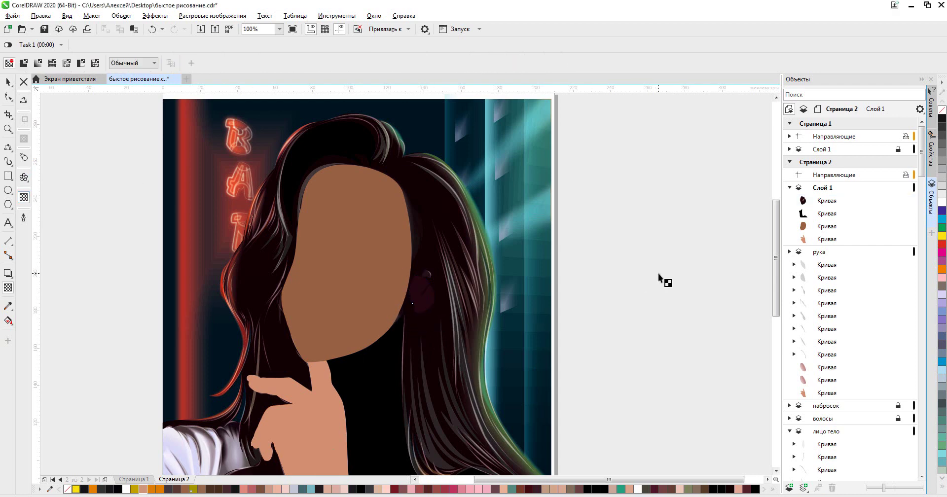
click(14, 83)
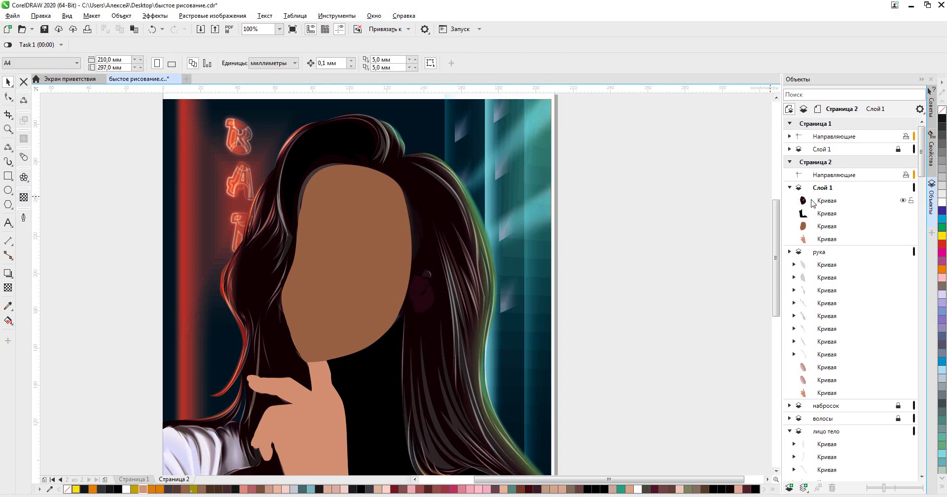
Check the four curves in Слой 1 by selecting them together, and select only the hand curve
click(812, 203)
shift+click(826, 241)
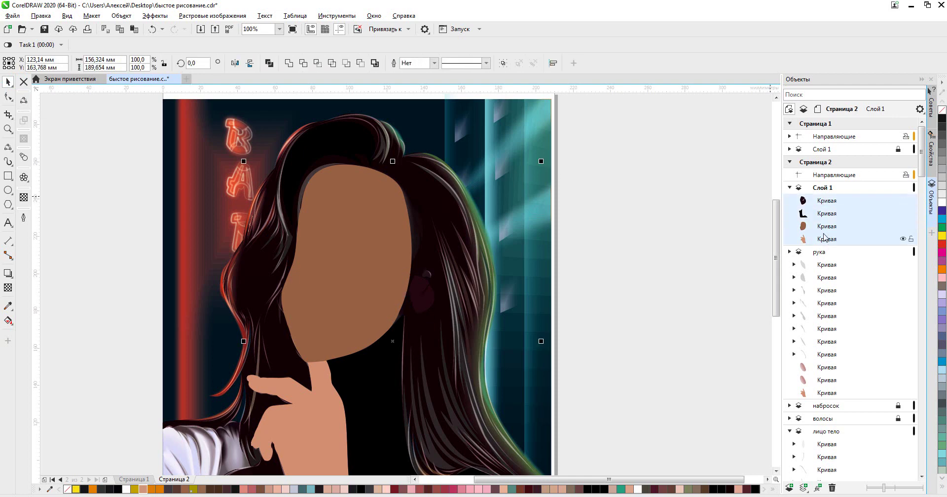
click(739, 247)
click(825, 240)
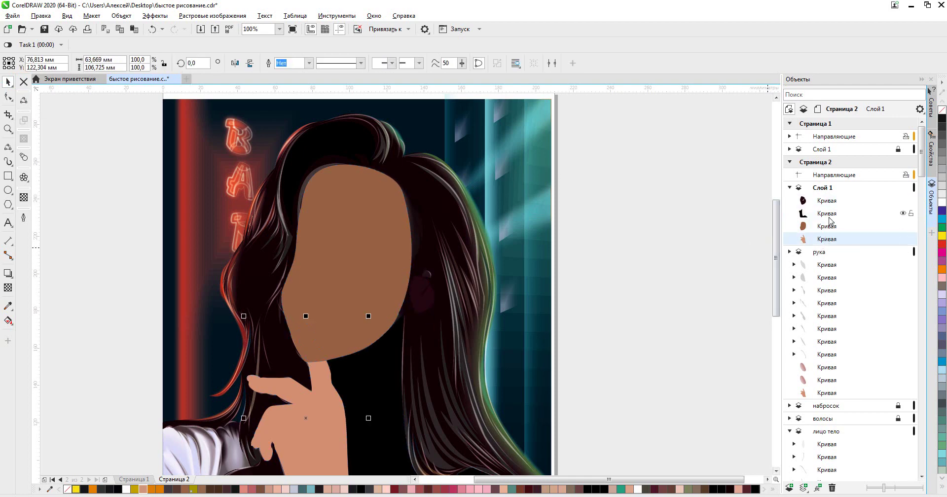
Select the ear, neck and hand curves in Слой 1 and combine them into a single curve
shift+click(827, 215)
click(826, 202)
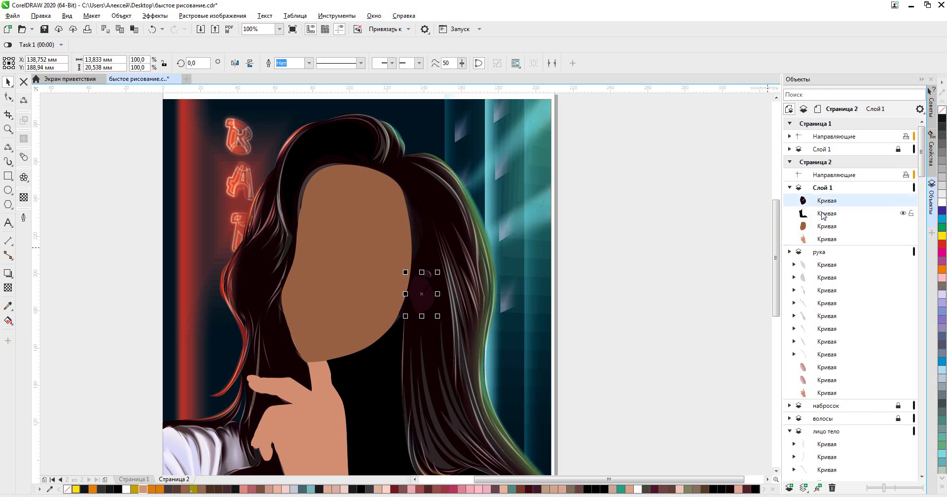
ctrl+click(821, 213)
ctrl+click(826, 240)
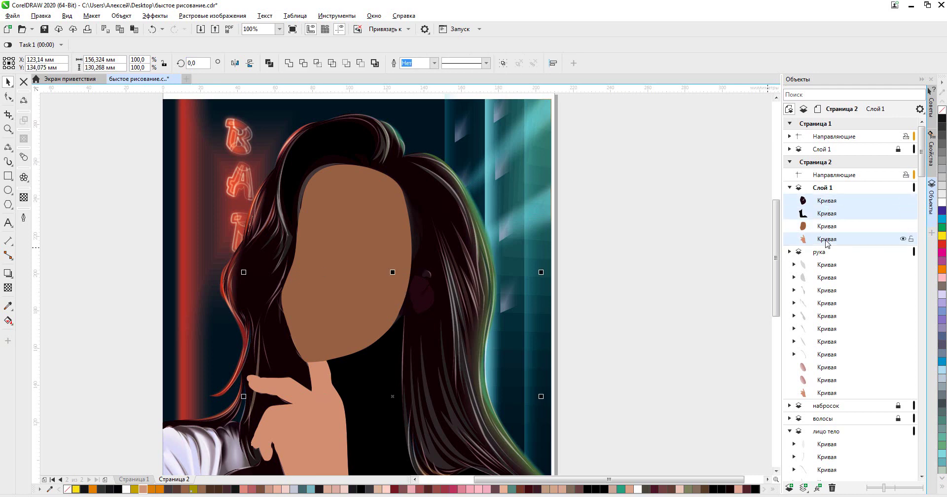
key(ctrl+l)
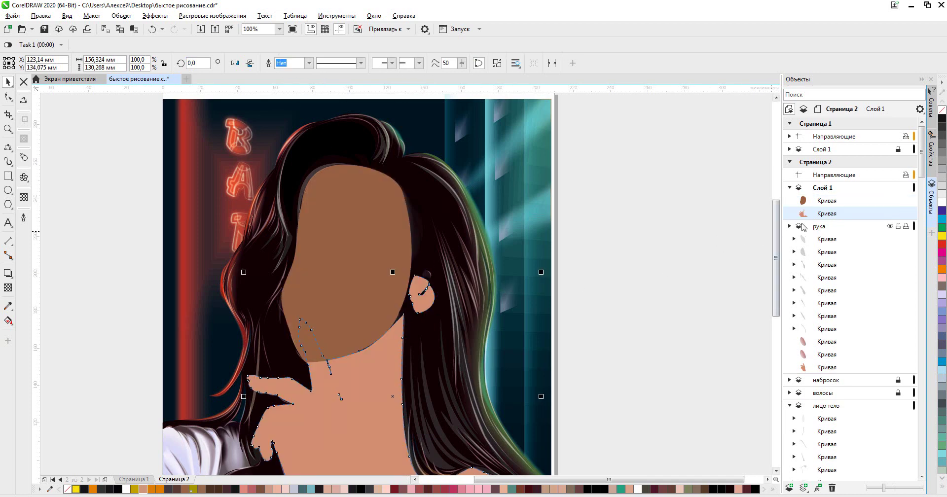
Weld the face curve with the combined hand, neck and ear curve into one skin silhouette
ctrl+click(827, 201)
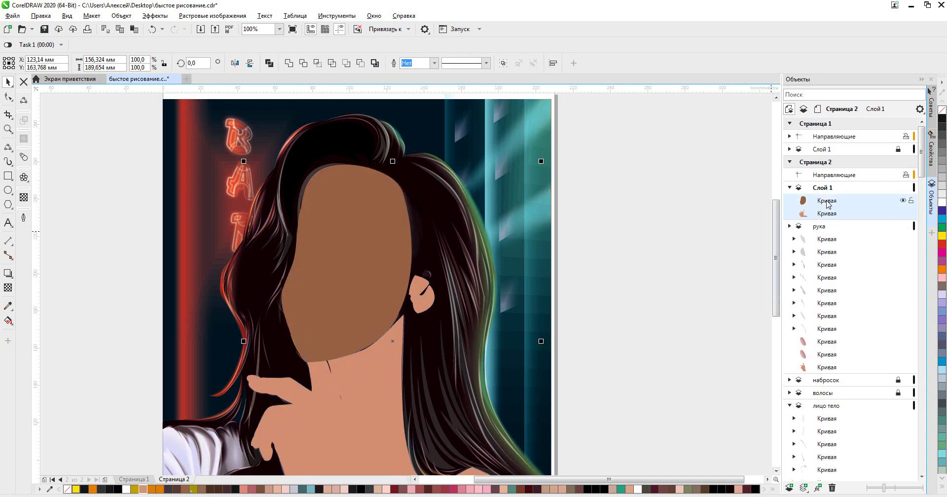
click(289, 63)
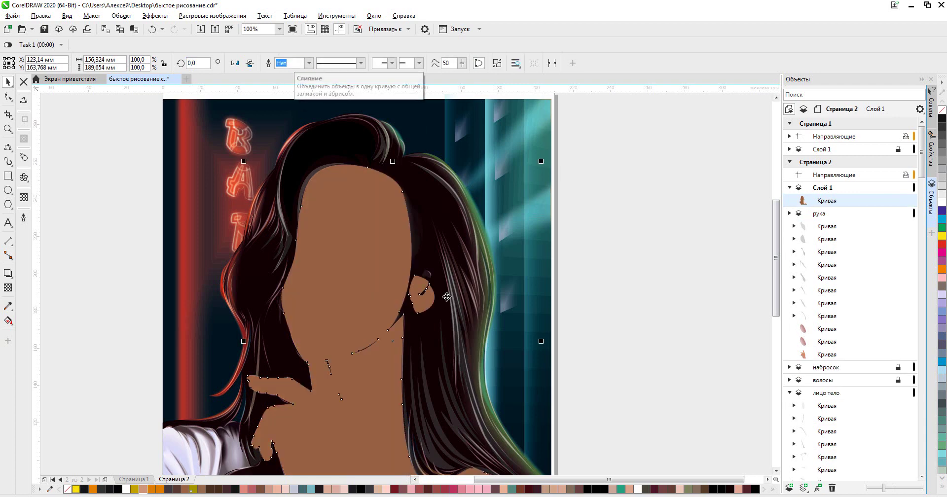
click(636, 318)
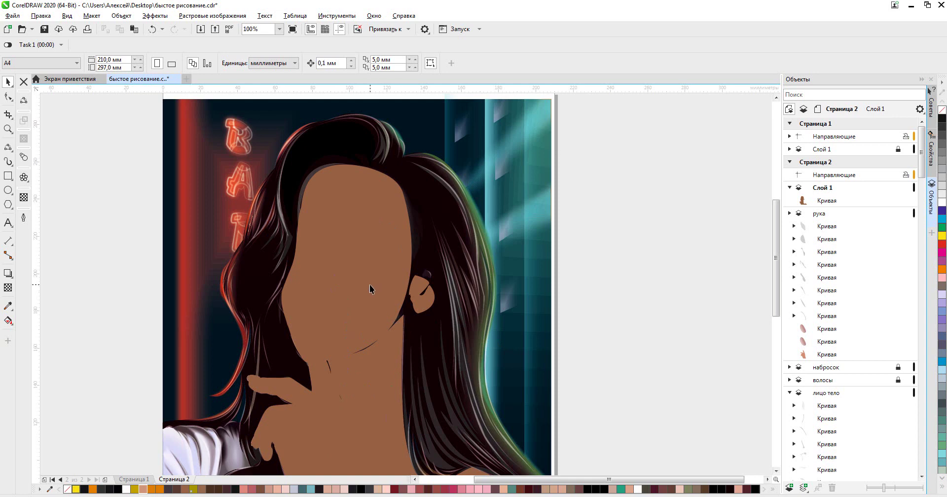
Apply a uniform transparency of 81 to the welded skin silhouette
click(362, 270)
click(8, 288)
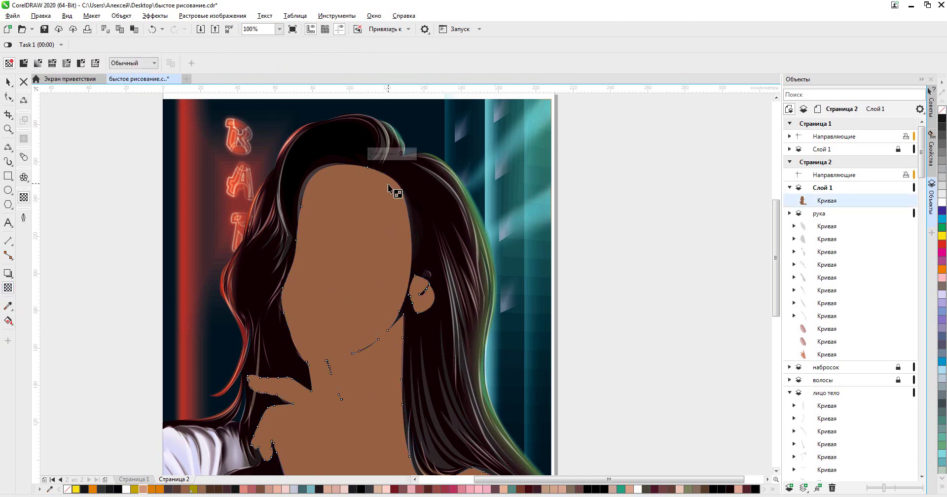
click(391, 156)
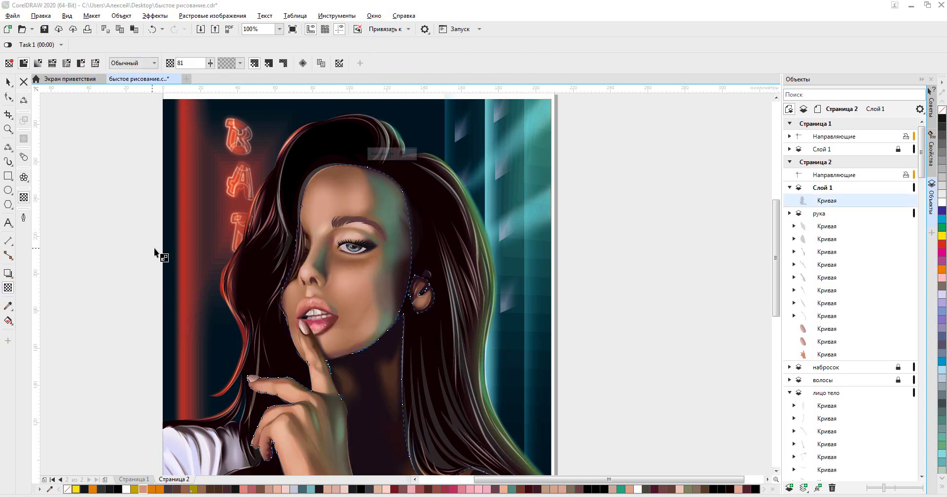
Draw closed curves around the eye, about 19 x 8 mm, and around the mouth opening, about 18.5 mm wide
click(23, 100)
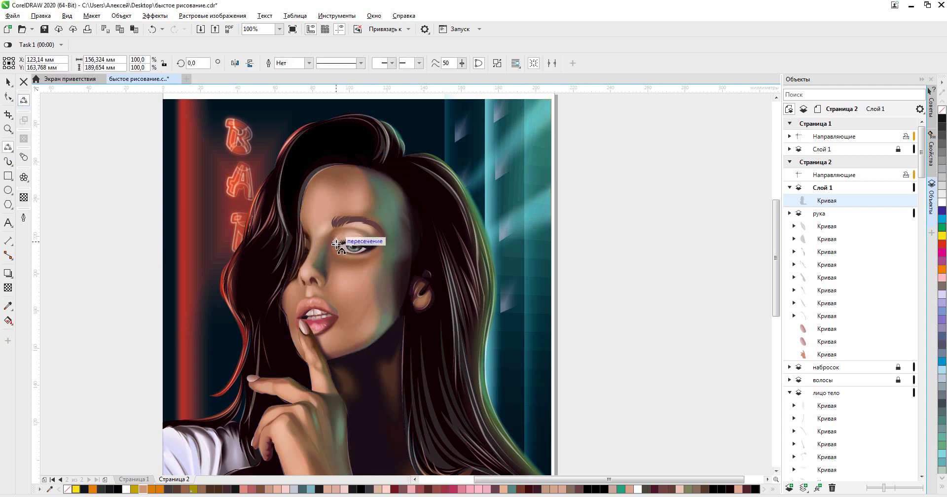
mouse_move(372, 248)
mouse_down()
mouse_move(336, 248)
mouse_move(351, 255)
mouse_up()
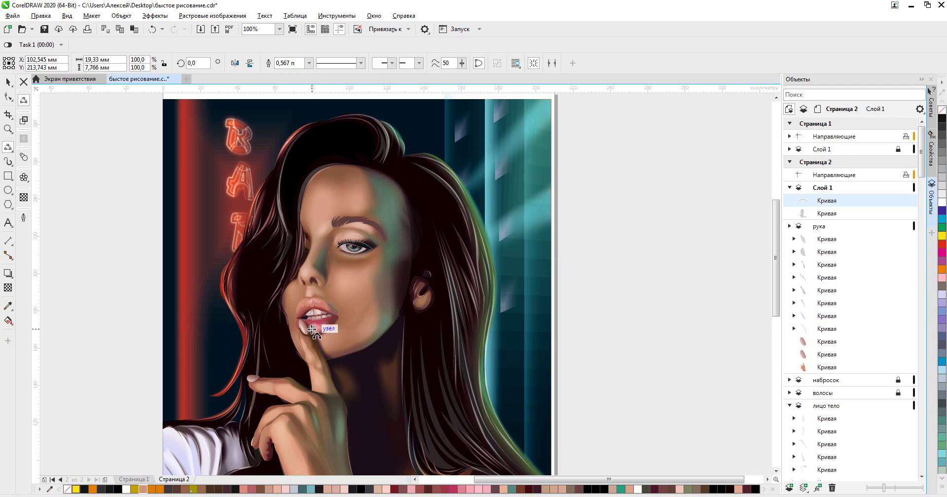
scroll(314, 318, up, 3)
click(366, 288)
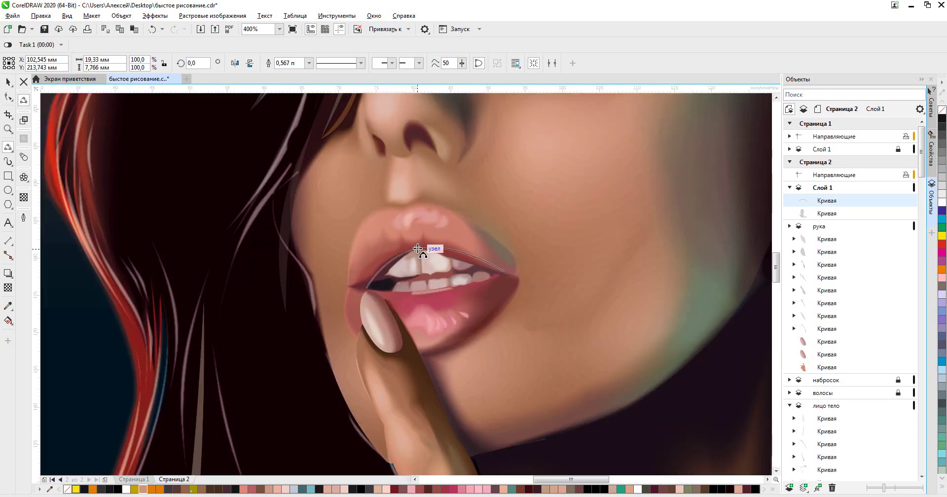
click(430, 248)
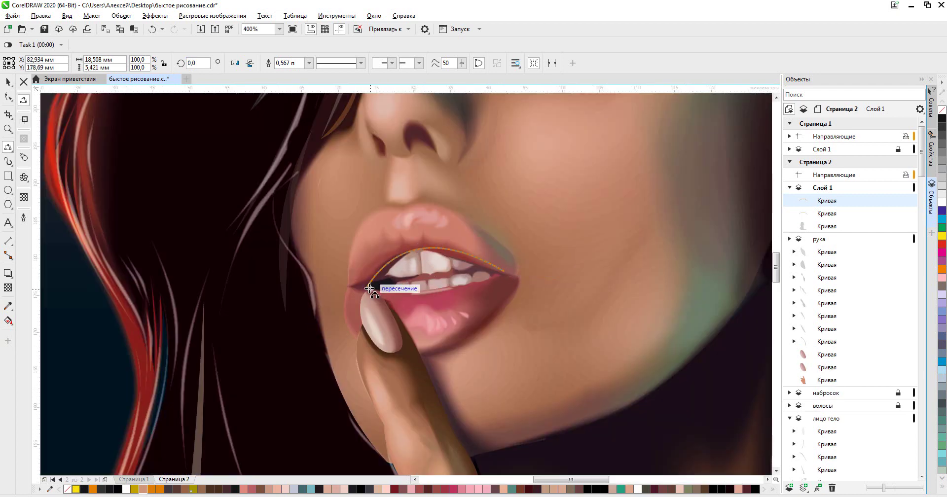
click(507, 275)
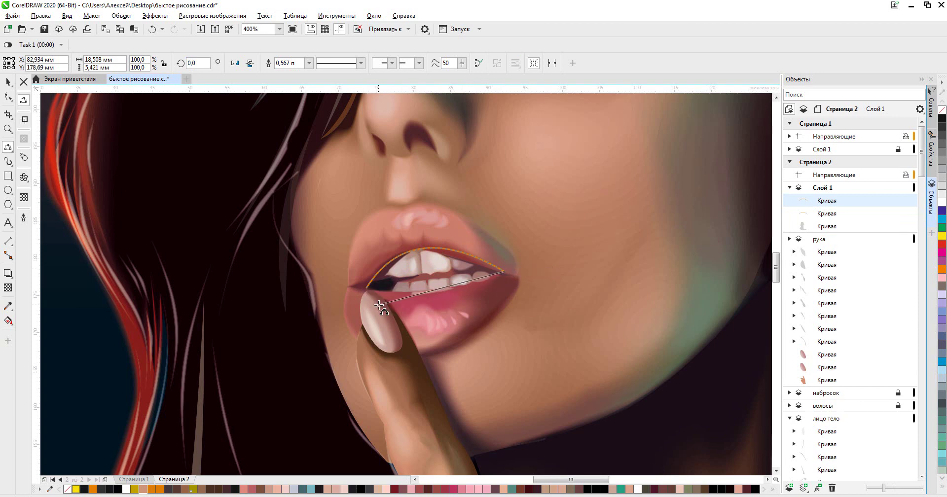
drag(366, 289, 366, 289)
click(429, 290)
key(F10)
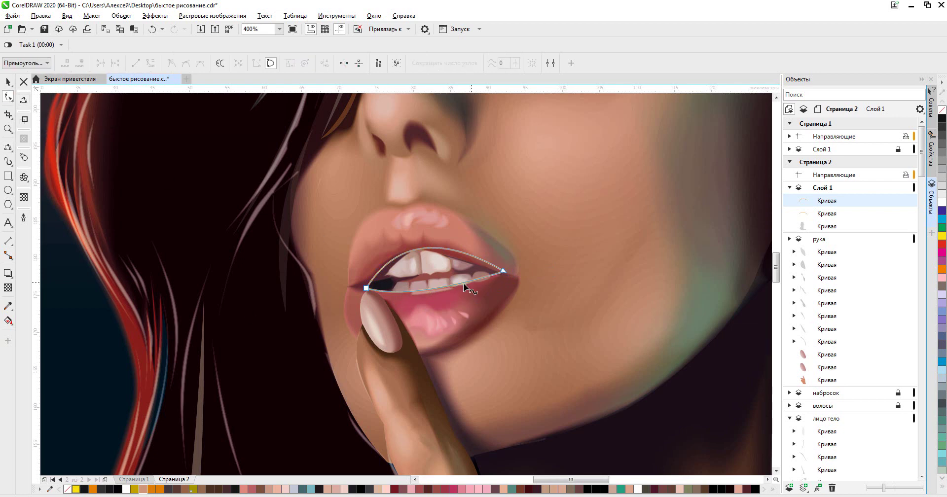
Combine the eye and mouth curves and cut them out of the transparent skin silhouette
key(space)
key(F3)
shift+click(432, 143)
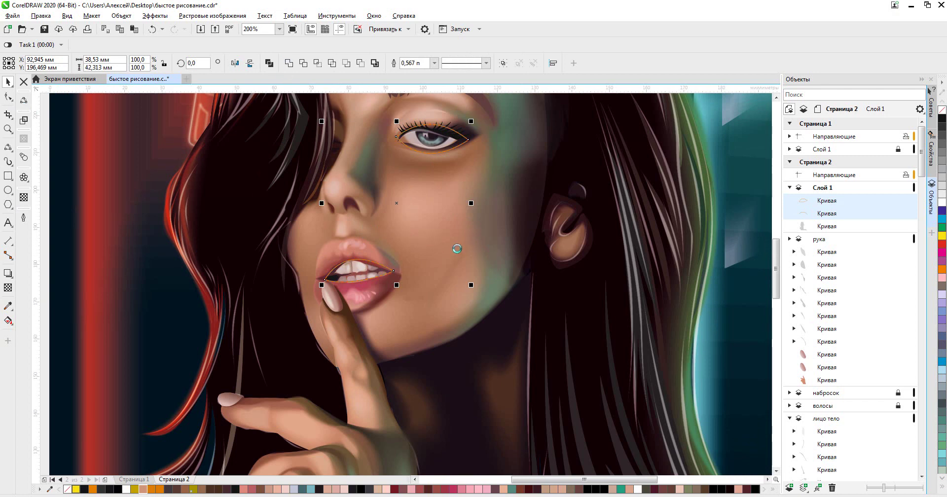
key(ctrl+l)
shift+click(500, 250)
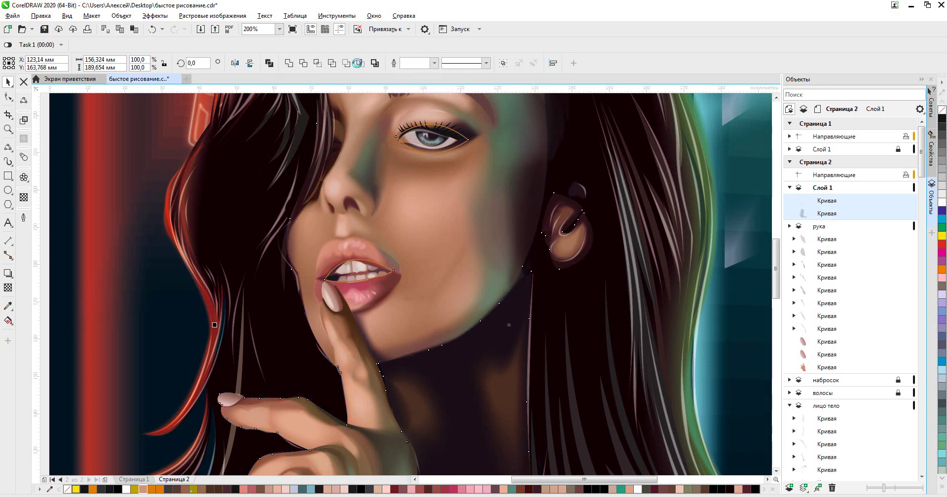
click(317, 63)
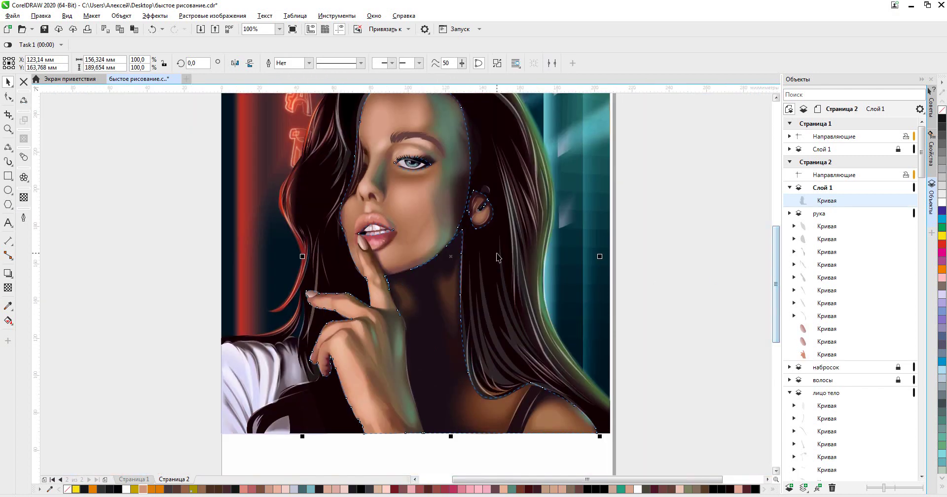
Add Gaussian noise with level 87, density 87 and the Произвольный colour mode to the skin silhouette, and inspect the grain up close
click(155, 15)
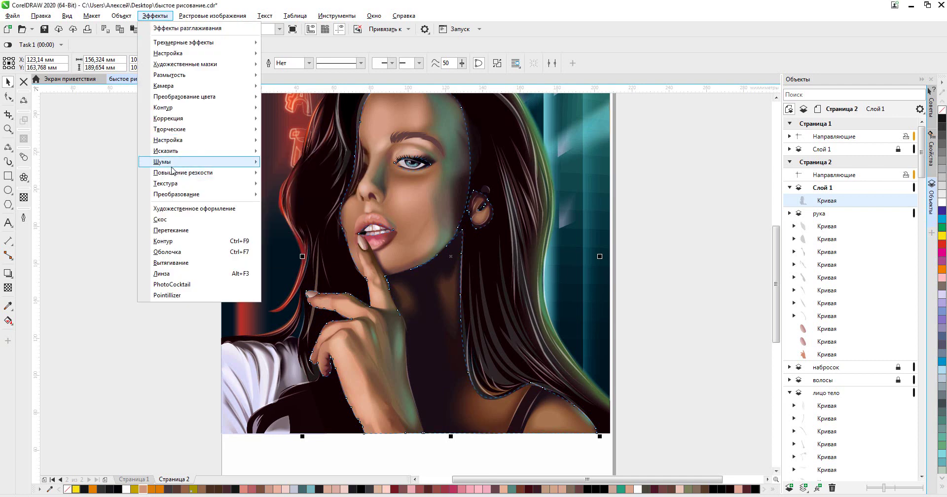
mouse_move(230, 162)
click(302, 163)
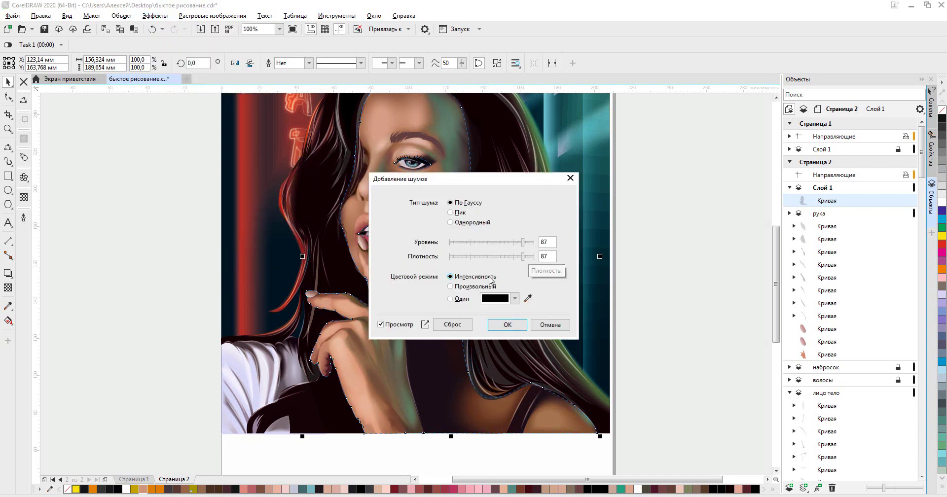
click(450, 288)
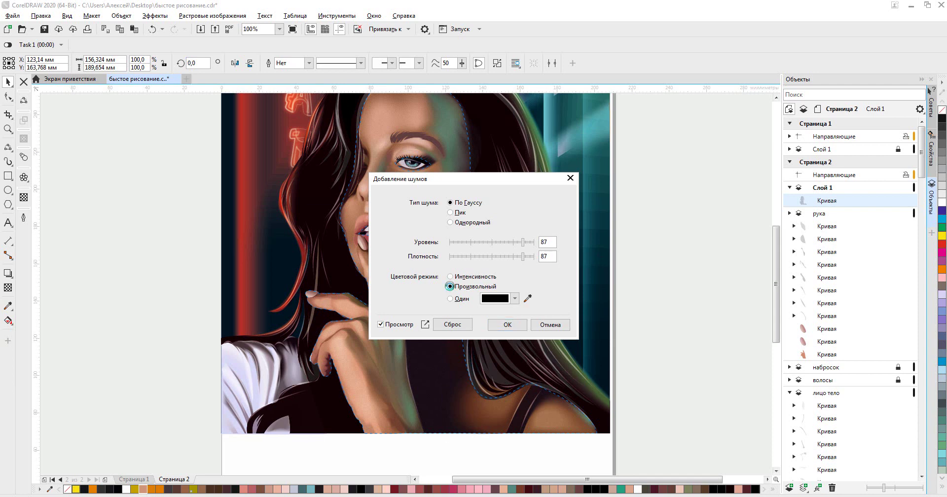
click(497, 325)
key(Escape)
scroll(381, 272, up, 5)
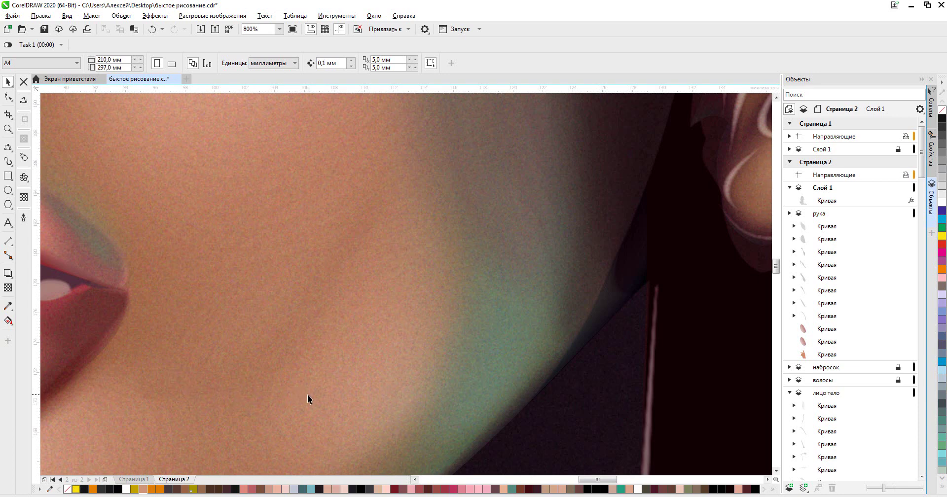
scroll(274, 258, down, 3)
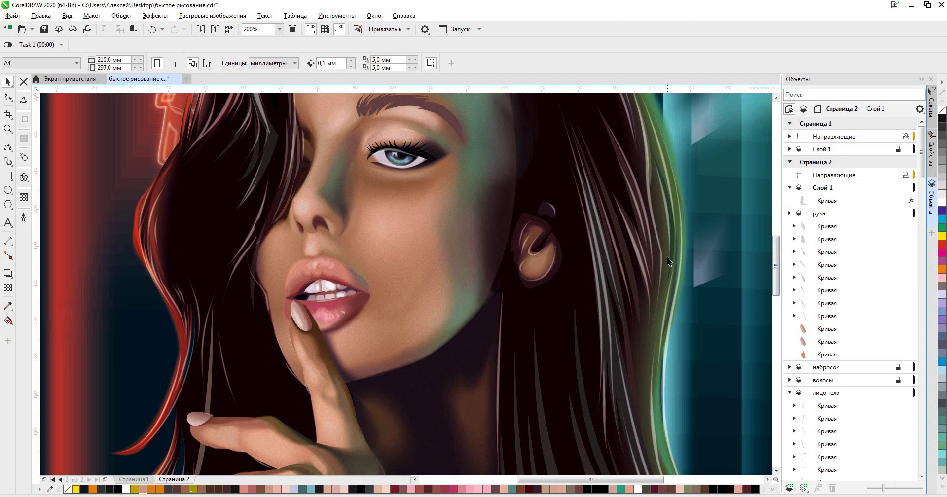
Set the transparency of the noise-covered skin silhouette to 89
click(431, 316)
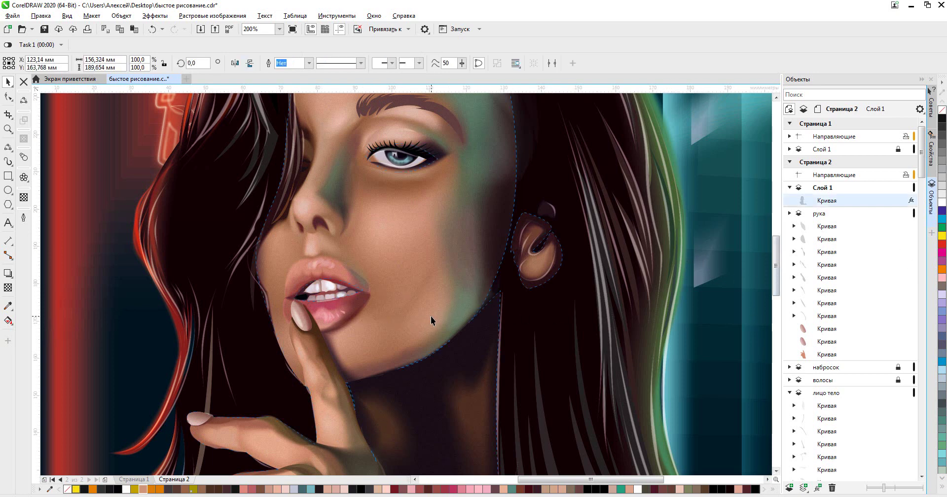
click(24, 197)
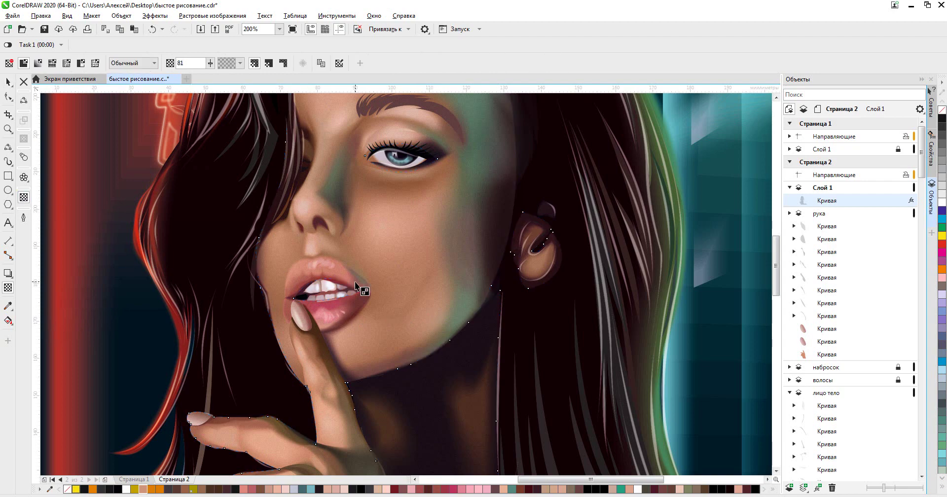
scroll(434, 291, down, 1)
drag(456, 131, 458, 131)
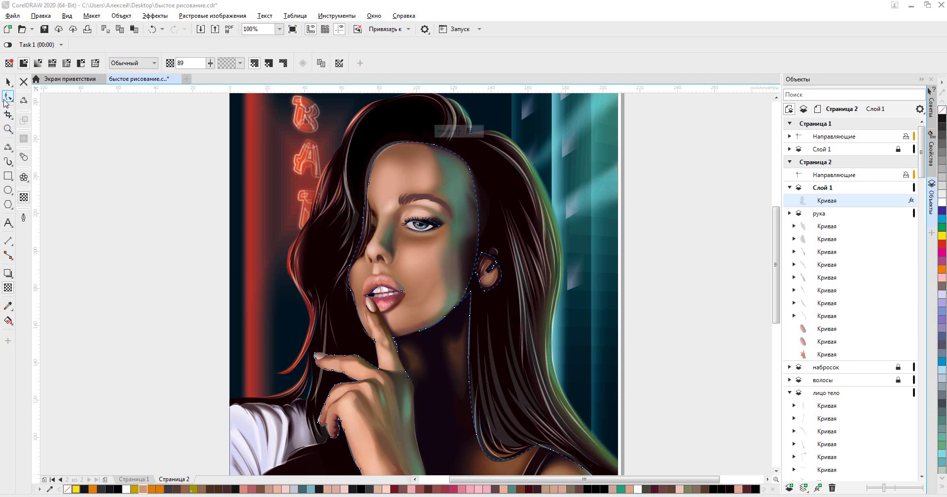
Compare the skin grain close up by undoing and redoing the last transparency change
click(8, 82)
scroll(414, 263, up, 3)
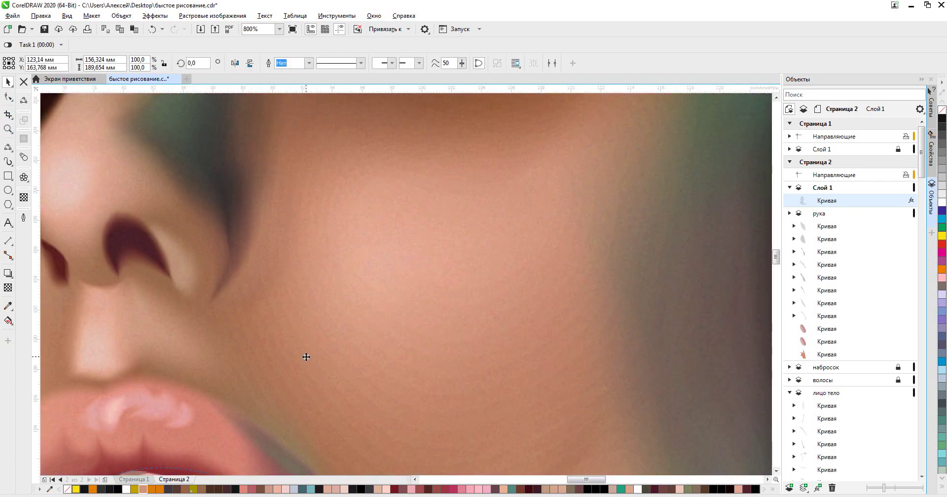
click(152, 30)
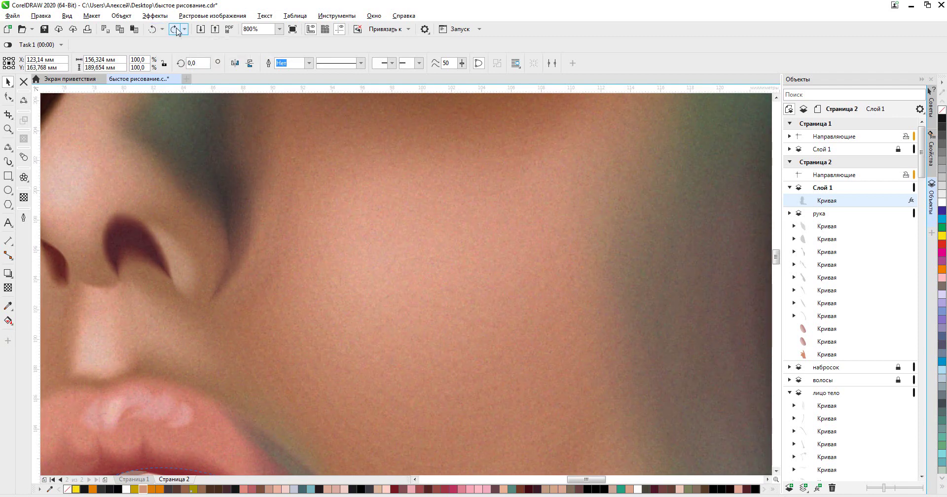
click(175, 30)
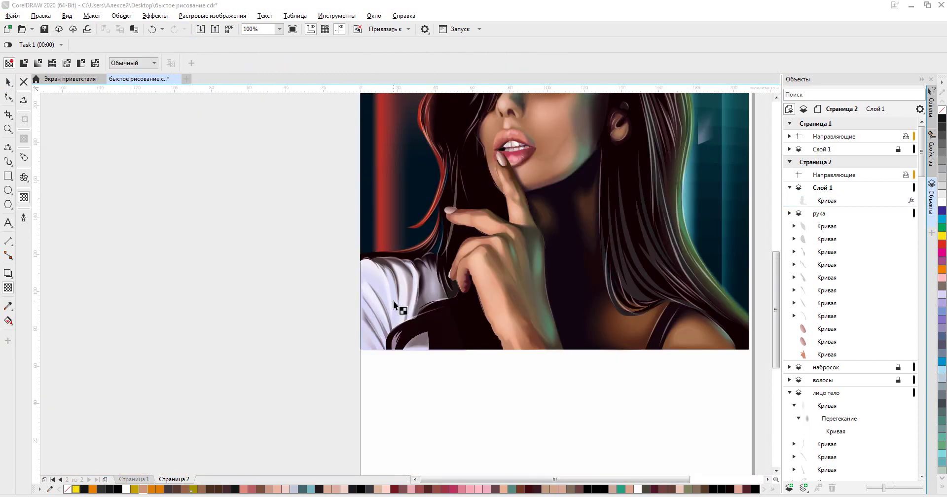
Copy the white sleeve's base curve from the "лицо тело" layer and paste it into Слой 1
click(393, 301)
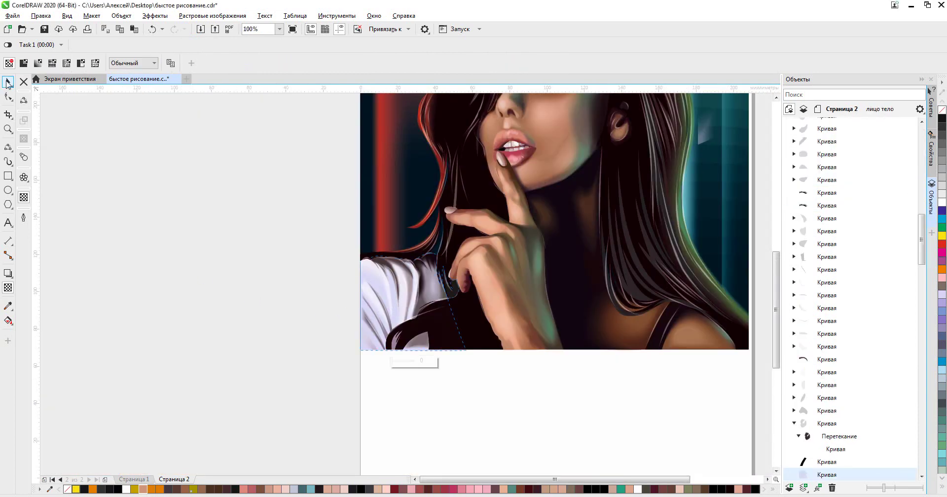
click(8, 83)
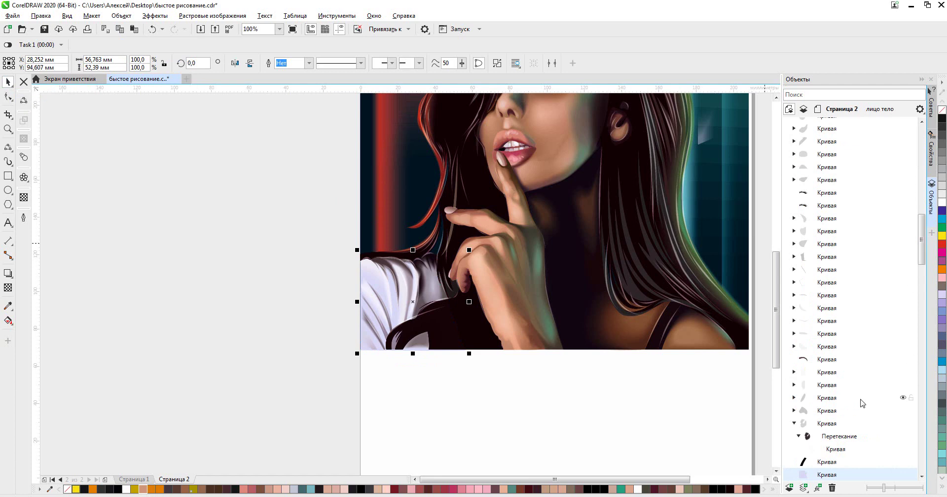
drag(918, 240, 924, 150)
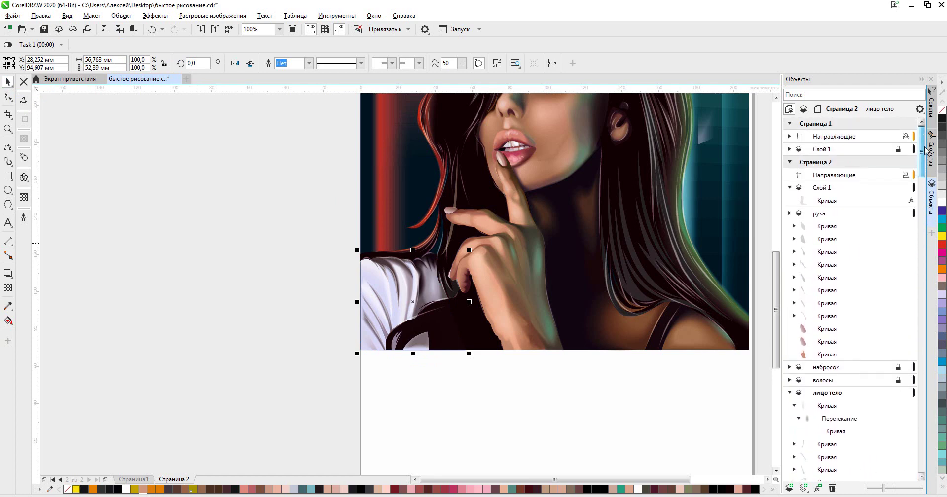
click(823, 189)
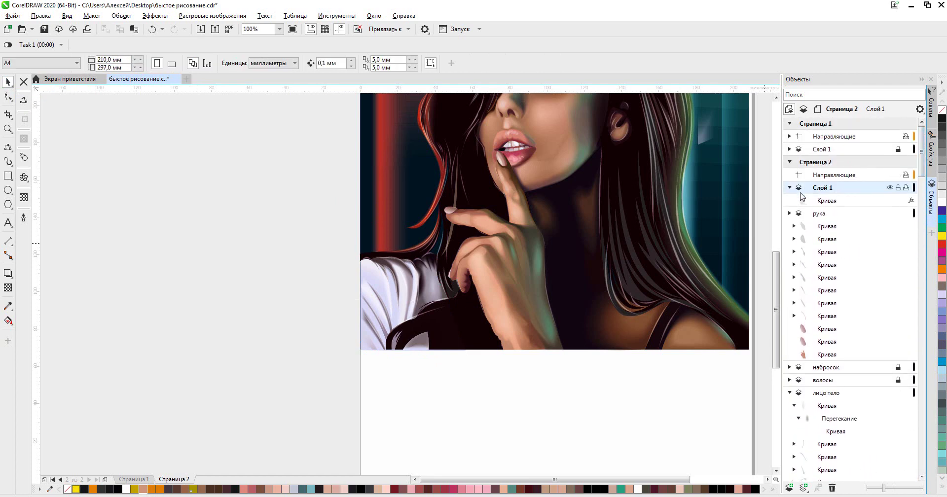
click(134, 29)
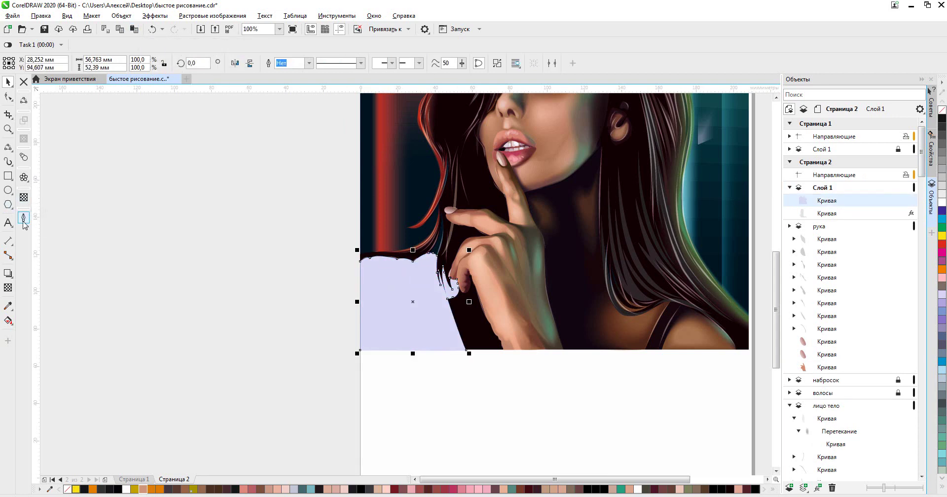
Fill the pasted sleeve curve with the dark brown leafy bitmap pattern from Пакет растровых изображений 1
click(9, 320)
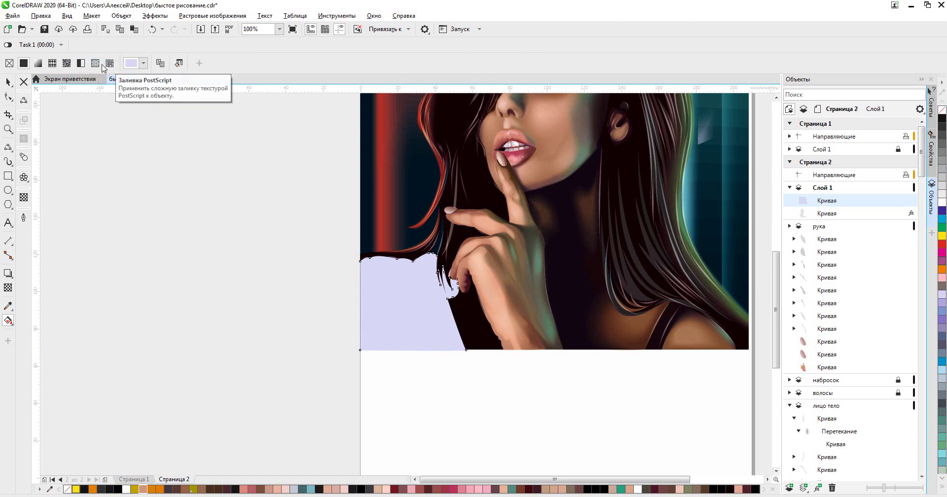
click(67, 64)
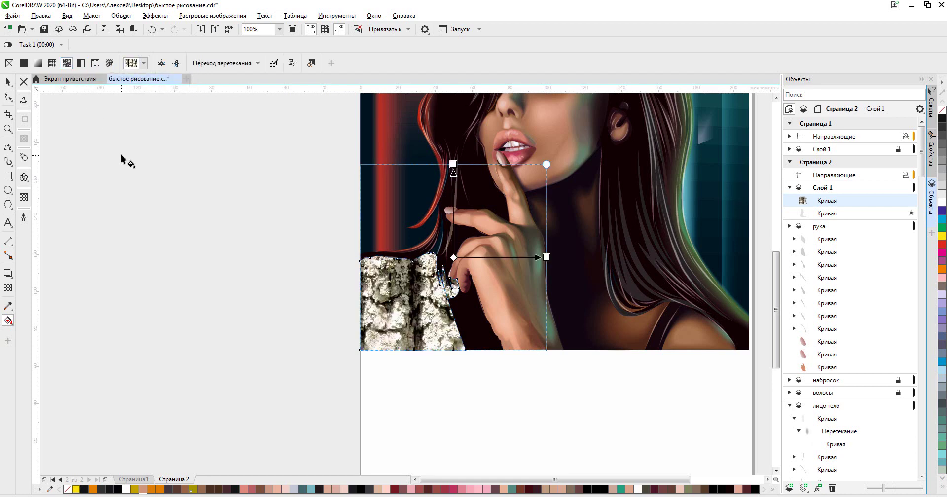
click(143, 63)
click(207, 215)
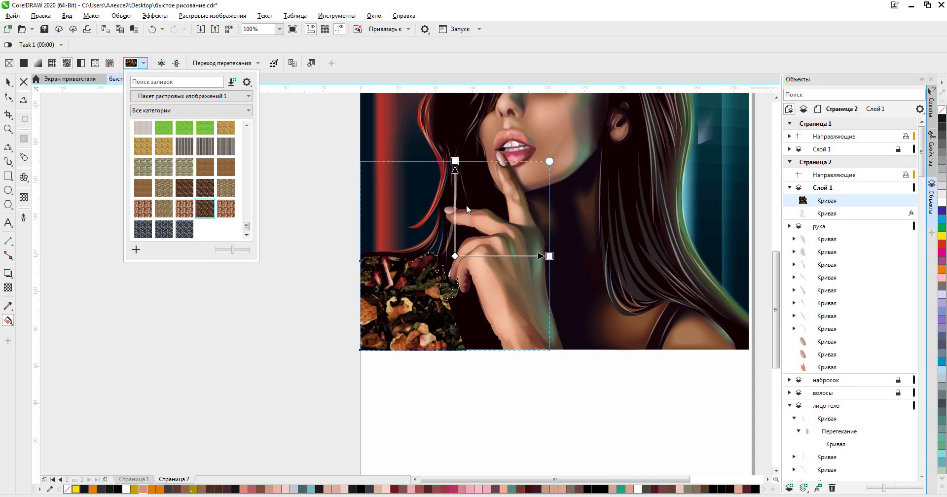
Shrink the sleeve pattern's tiles to a small, dense repeat and set the curve's uniform transparency to 89
click(550, 161)
drag(549, 161, 462, 245)
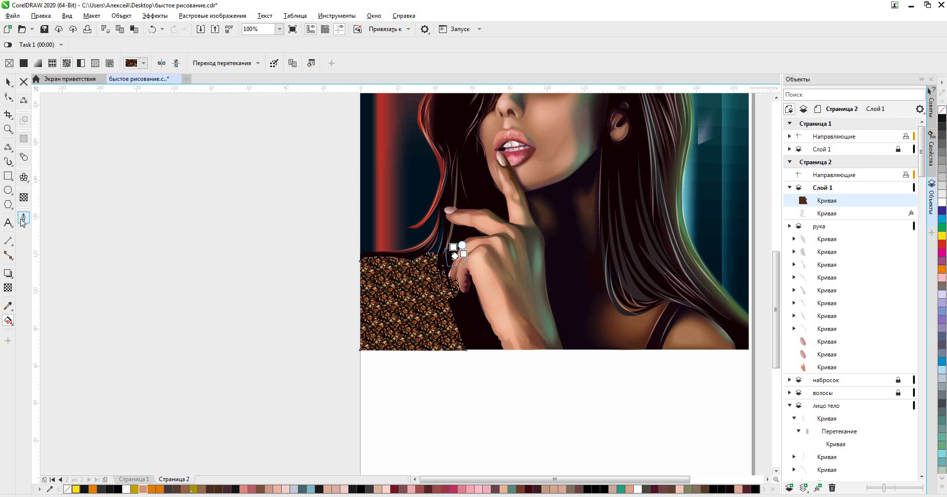
click(24, 197)
click(412, 362)
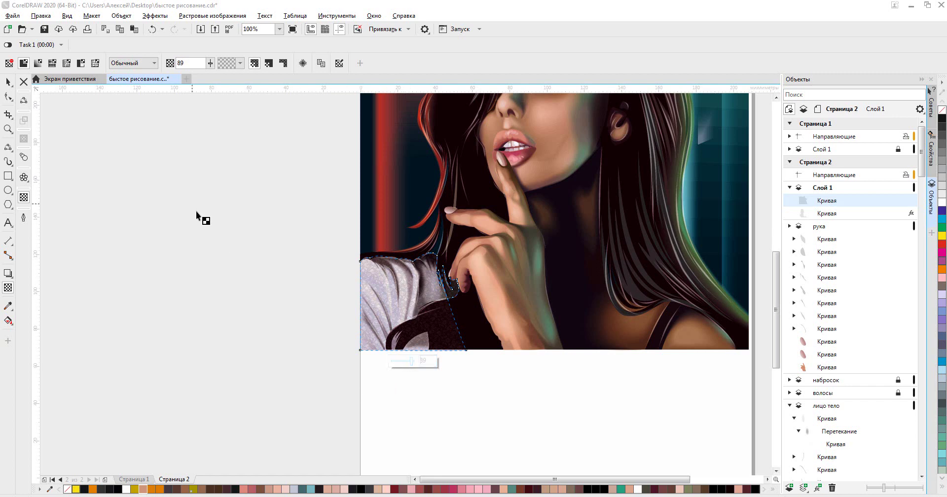
Try the merge modes Добавить, Вычитание, Различие and Умножить on the patterned sleeve curve
click(152, 63)
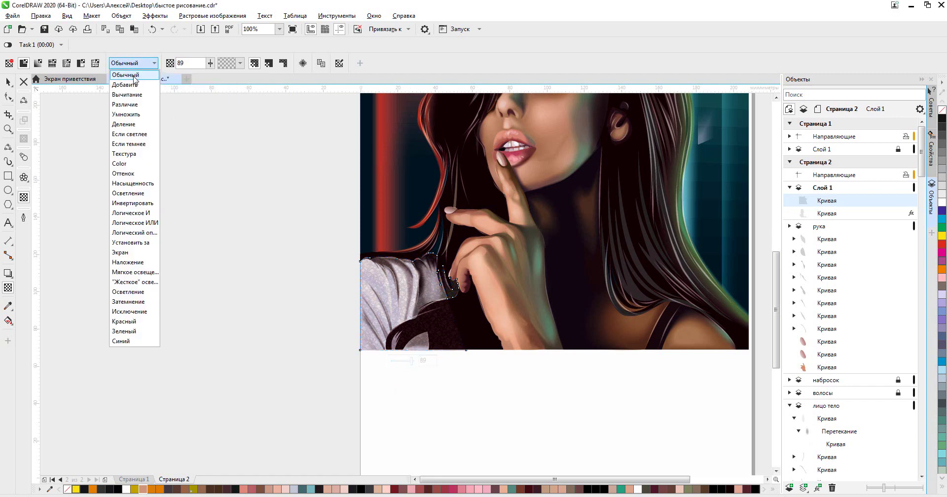
click(127, 84)
click(133, 63)
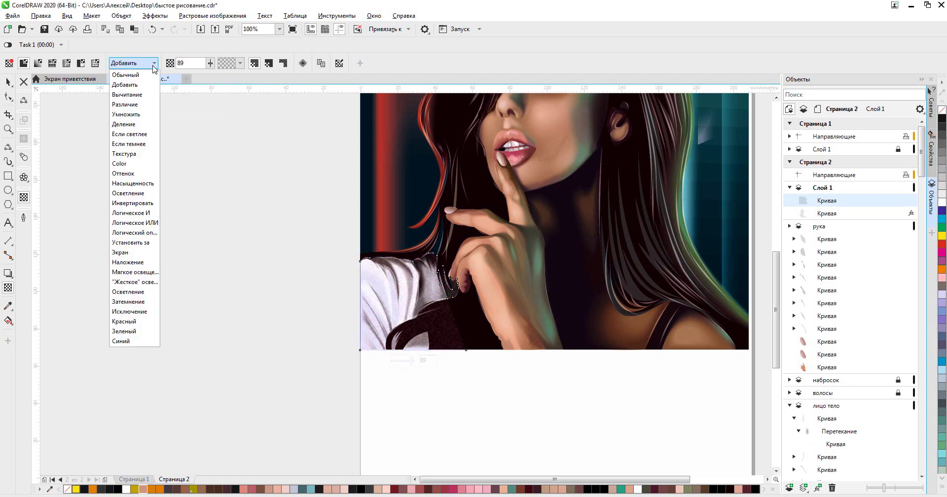
click(139, 95)
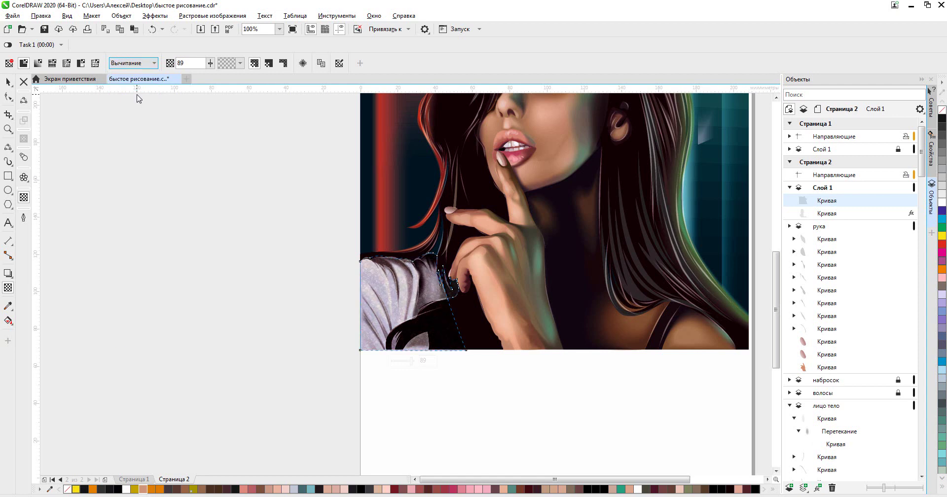
click(145, 63)
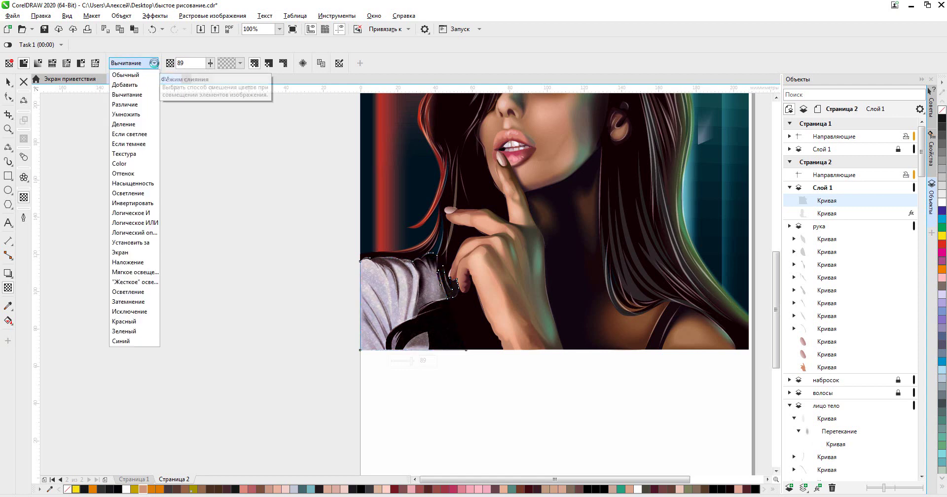
click(137, 105)
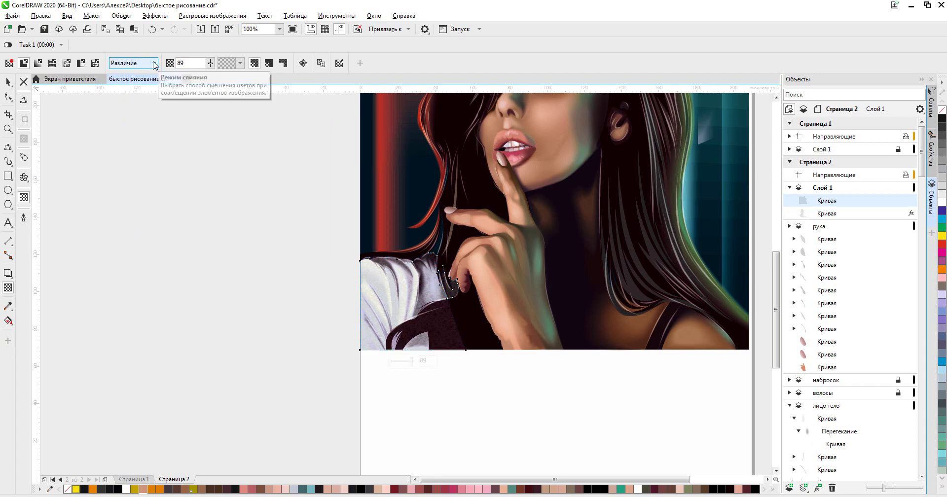
click(139, 63)
click(137, 115)
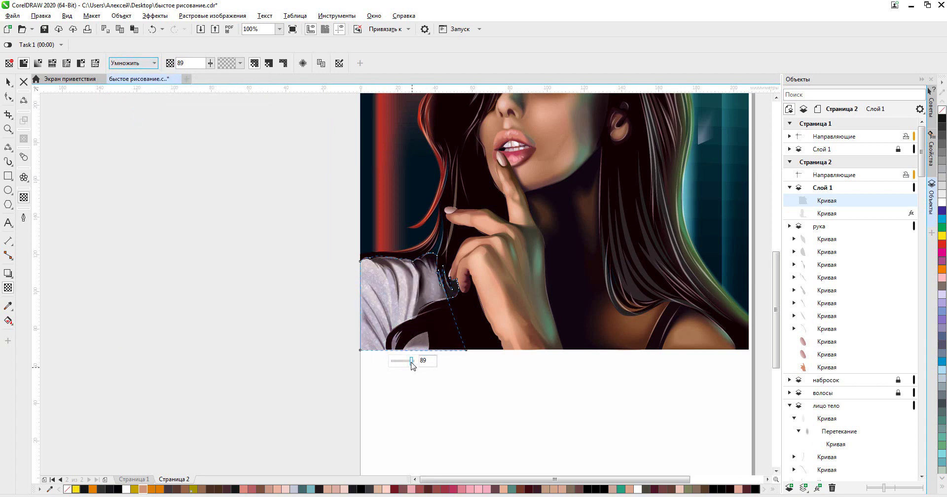
Set the sleeve pattern's transparency to 91 and its merge mode to Текстура, and inspect the fabric up close
click(412, 363)
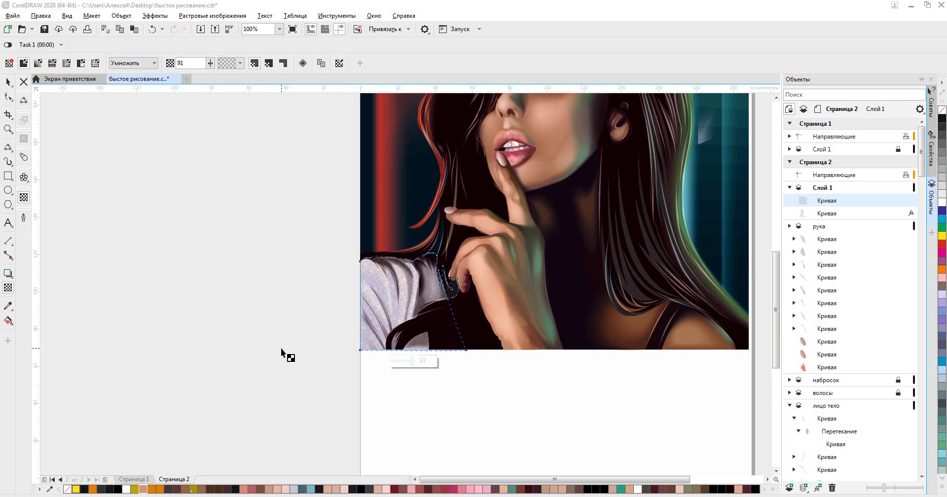
click(155, 63)
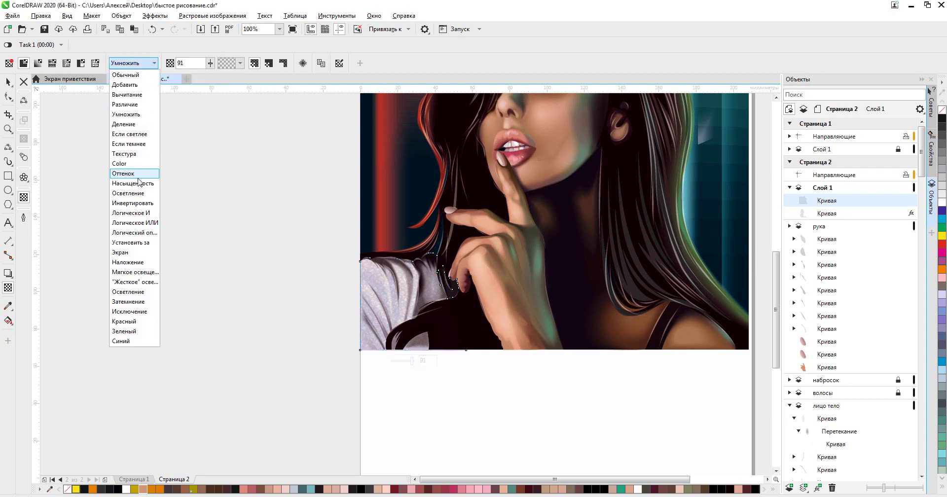
click(134, 155)
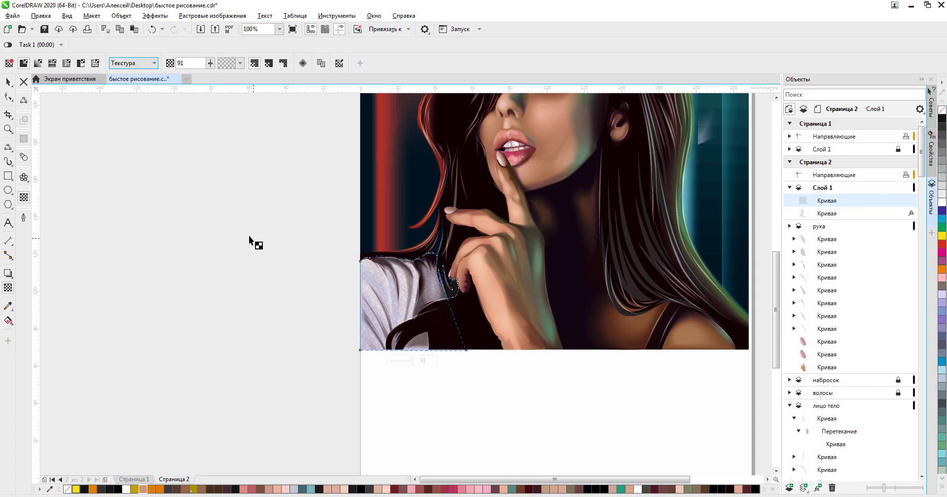
click(9, 84)
scroll(389, 295, up, 4)
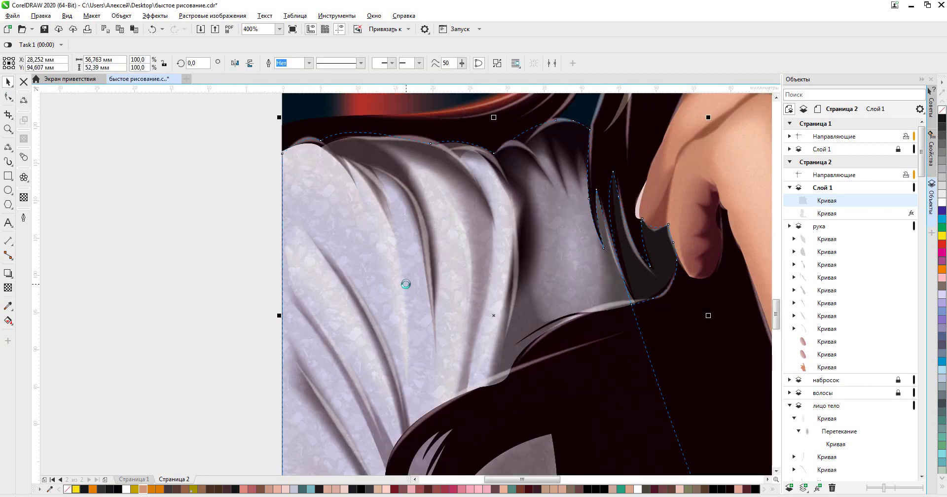